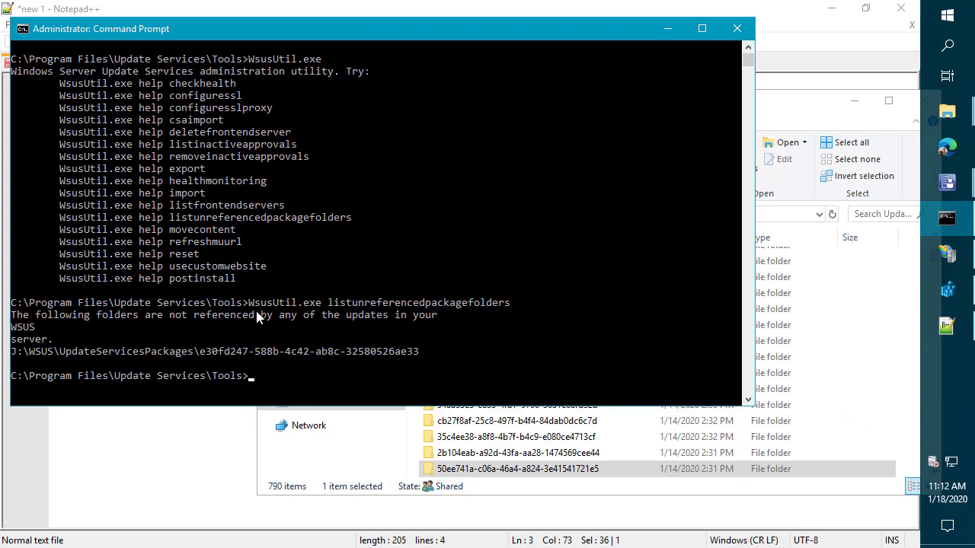
pyautogui.click(196, 339)
pyautogui.click(202, 339)
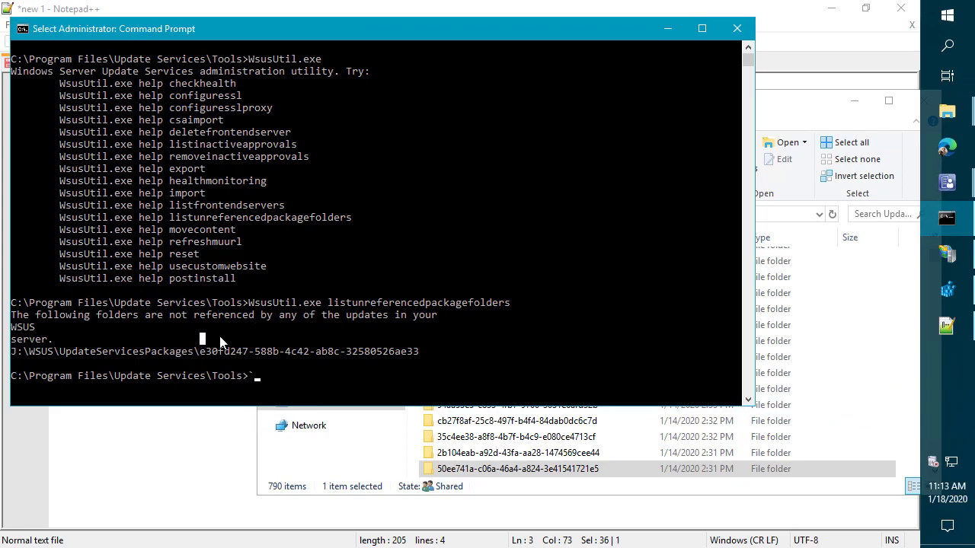
pyautogui.write('s')
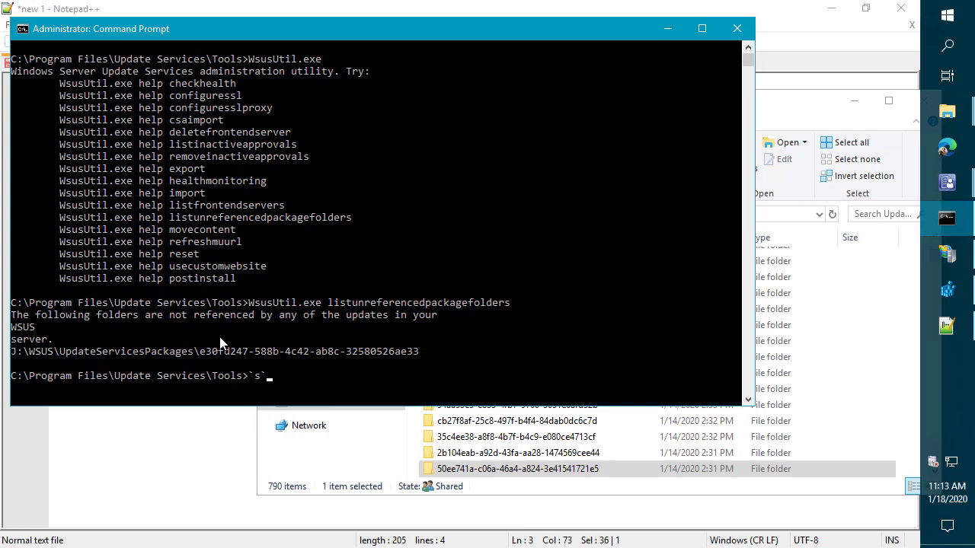
pyautogui.press('BackSpace')
pyautogui.press('BackSpace')
pyautogui.press('BackSpace')
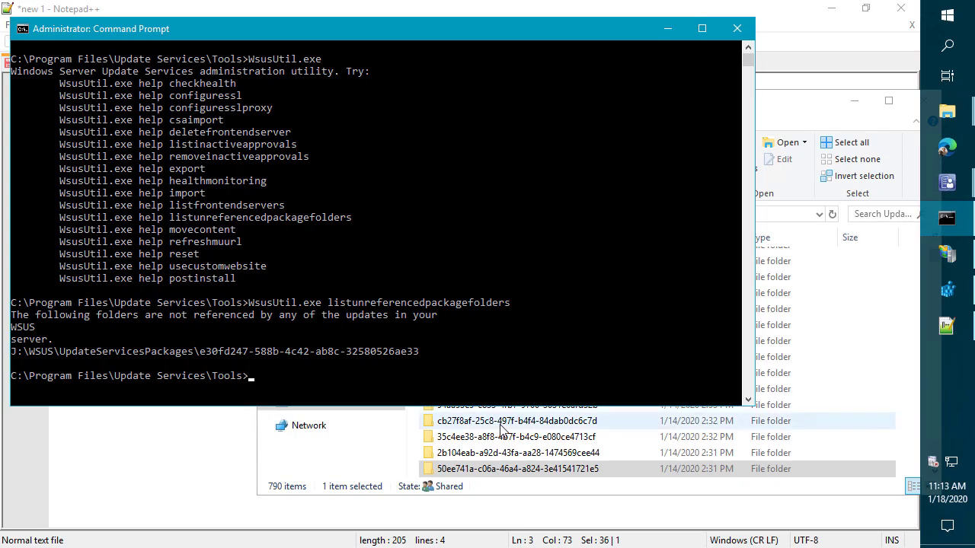
pyautogui.click(476, 437)
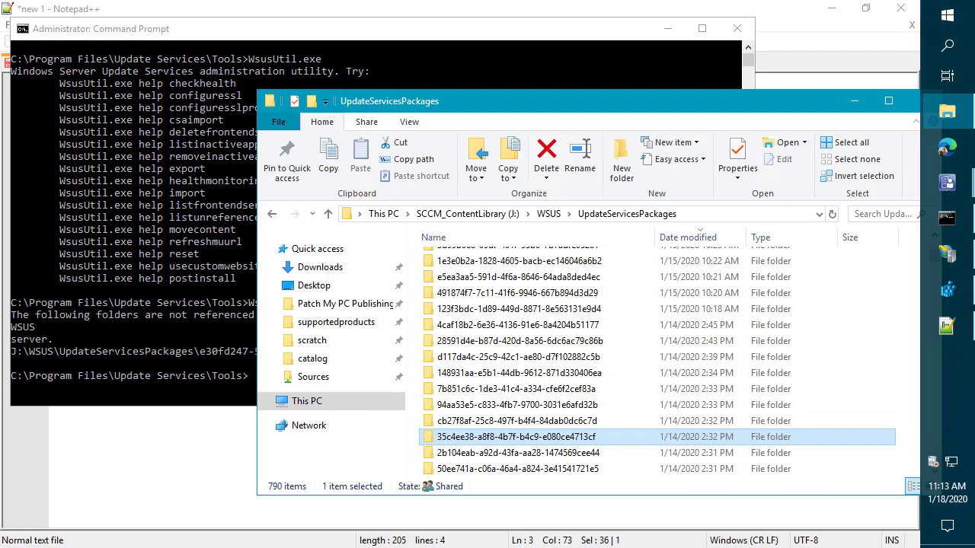
# - Search for "patch", launch the Patch My PC Publishing Service settings, and reposition the settings window
pyautogui.click(947, 17)
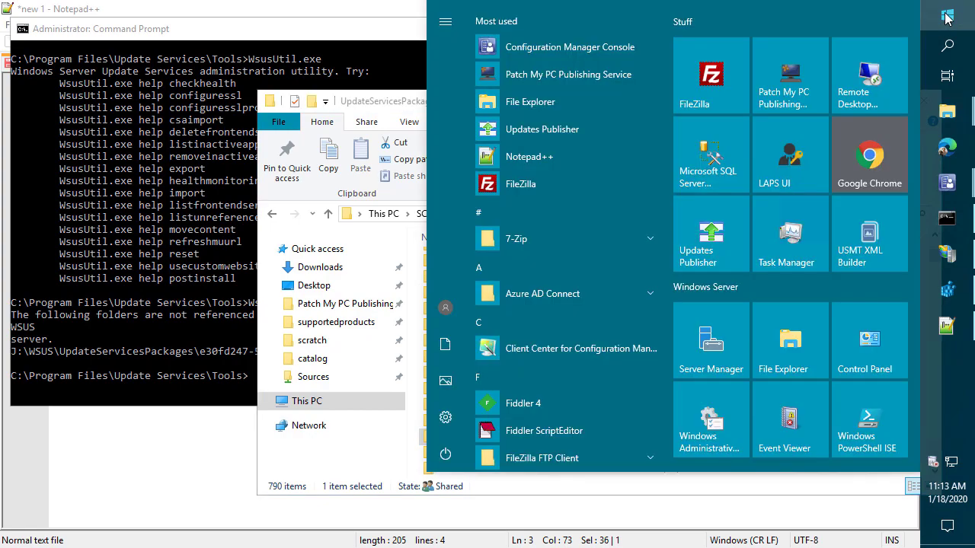
pyautogui.write('patch')
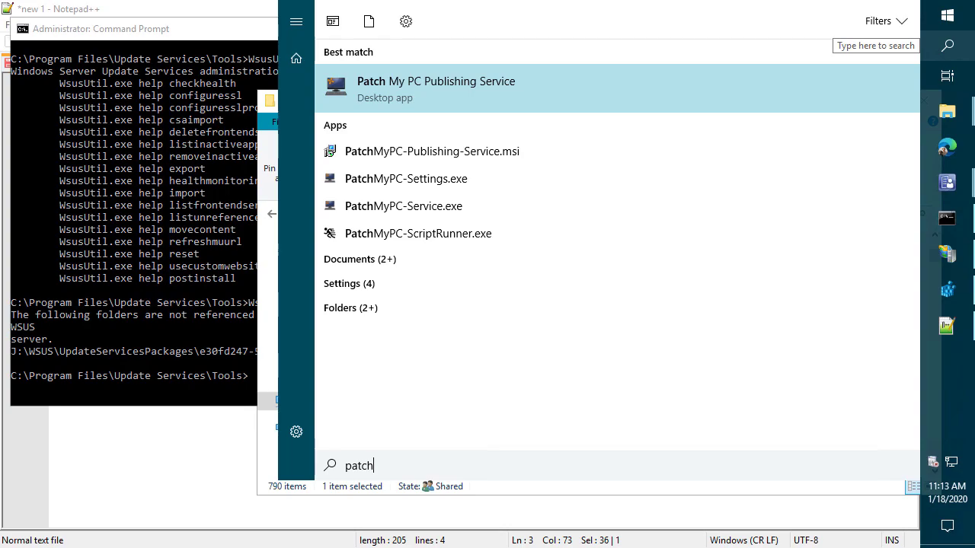
pyautogui.click(434, 81)
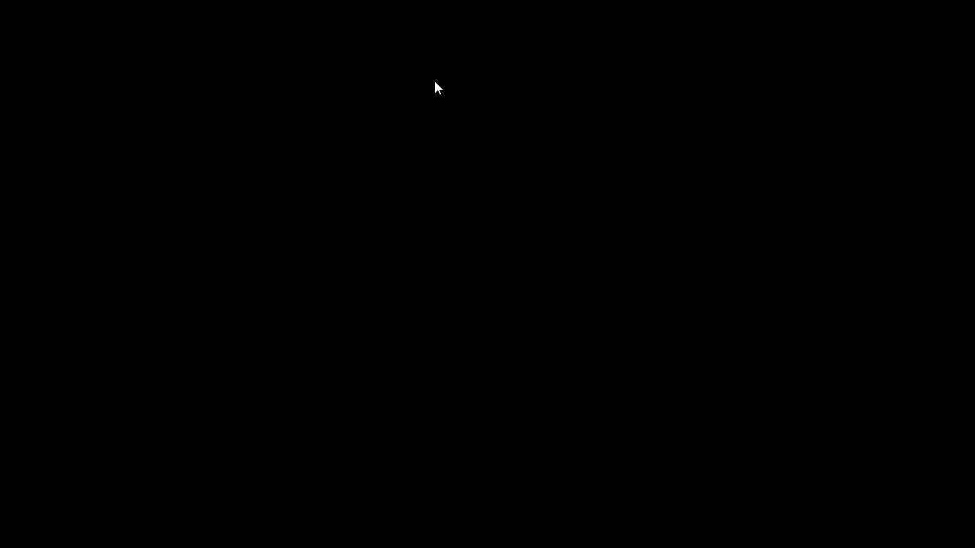
pyautogui.click(416, 376)
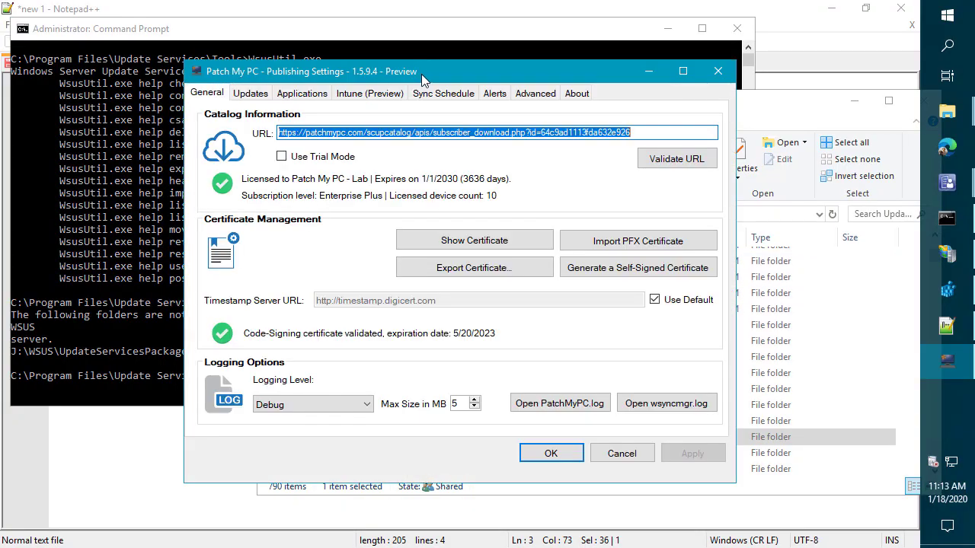
pyautogui.moveTo(421, 74); pyautogui.dragTo(544, 87)
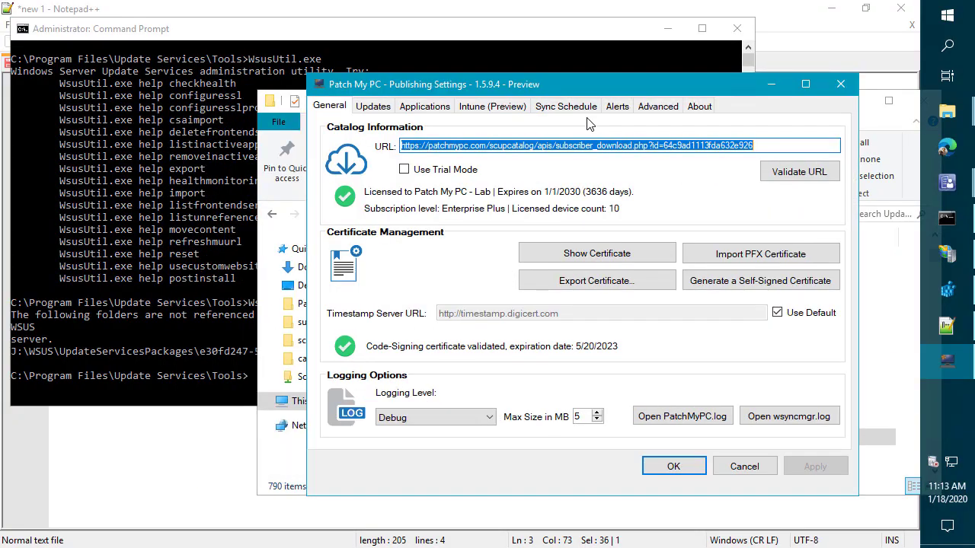
# - Launch the Modify Published Updates wizard from the publishing service's advanced settings
pyautogui.click(659, 108)
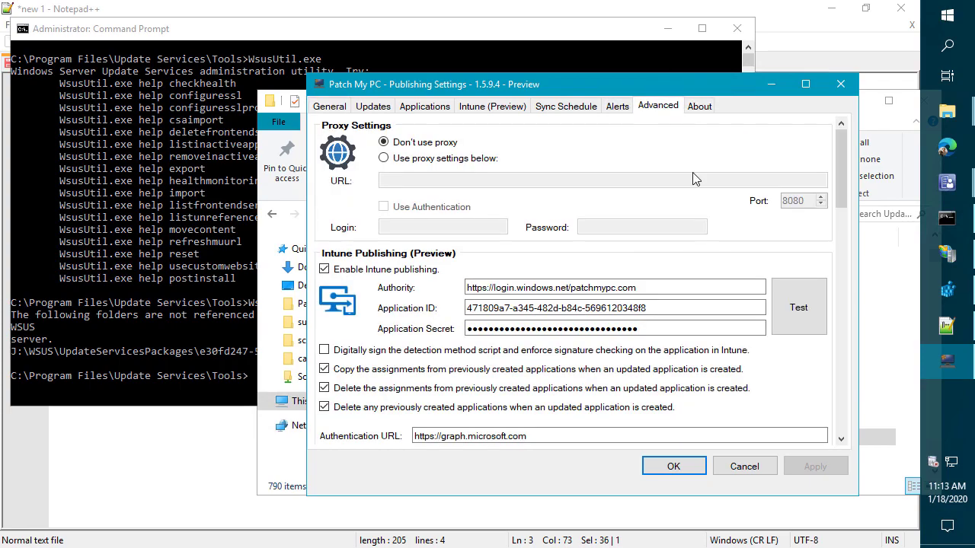
pyautogui.click(841, 439)
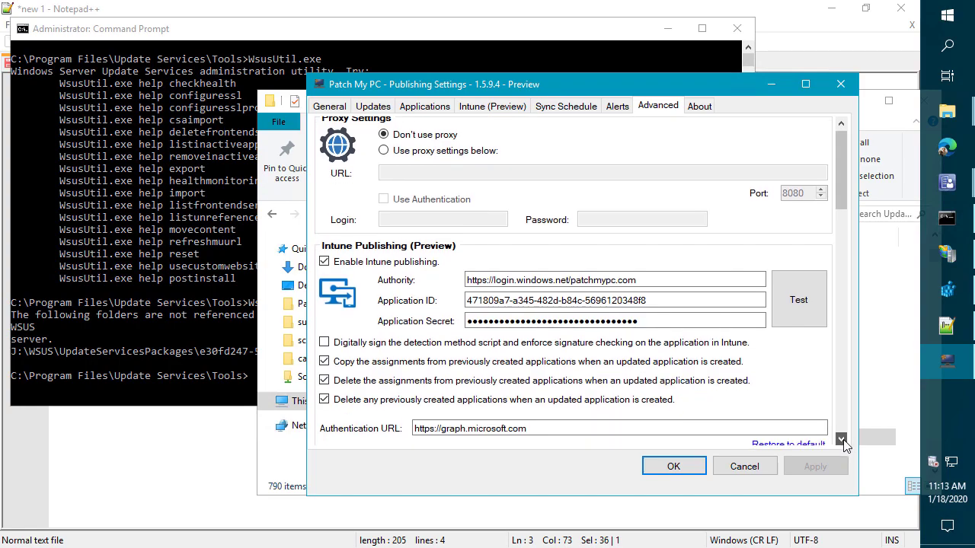
pyautogui.moveTo(841, 440); pyautogui.dragTo(842, 440)
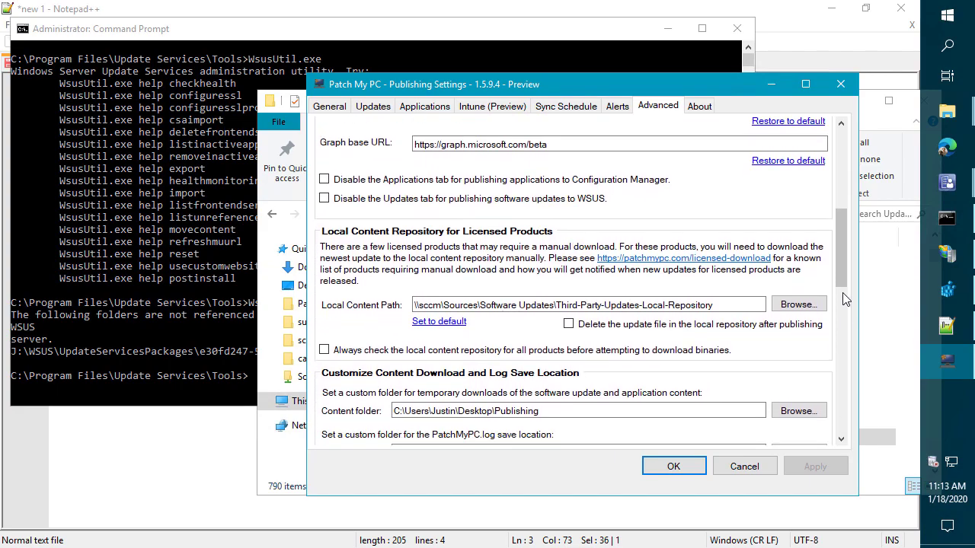
pyautogui.scroll(-1, 792, 297)
pyautogui.scroll(-3, 792, 297)
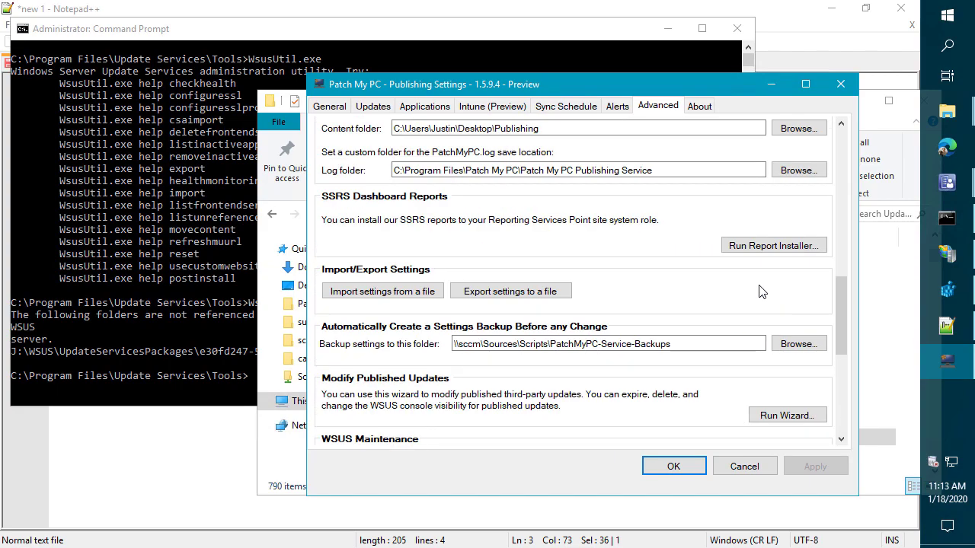
pyautogui.scroll(1, 476, 196)
pyautogui.scroll(-2, 477, 205)
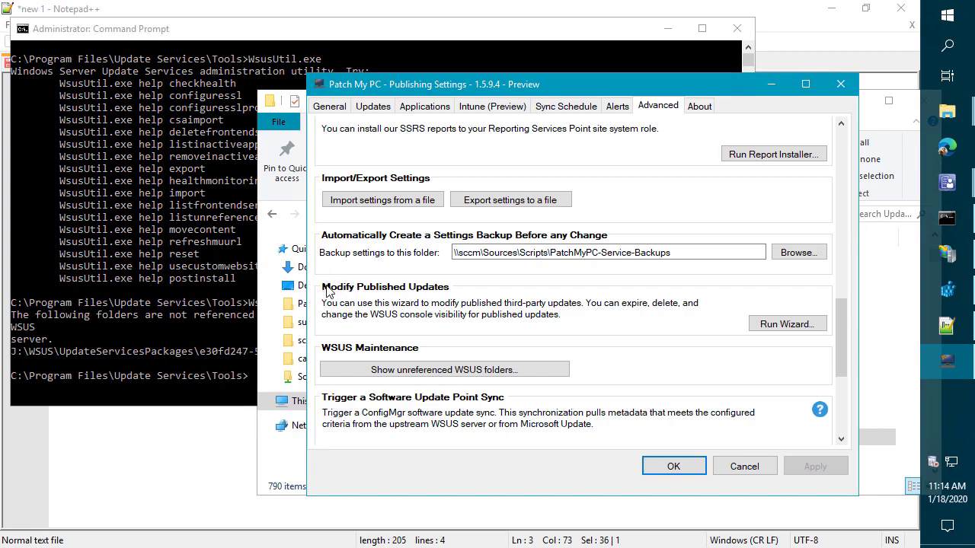
pyautogui.click(785, 324)
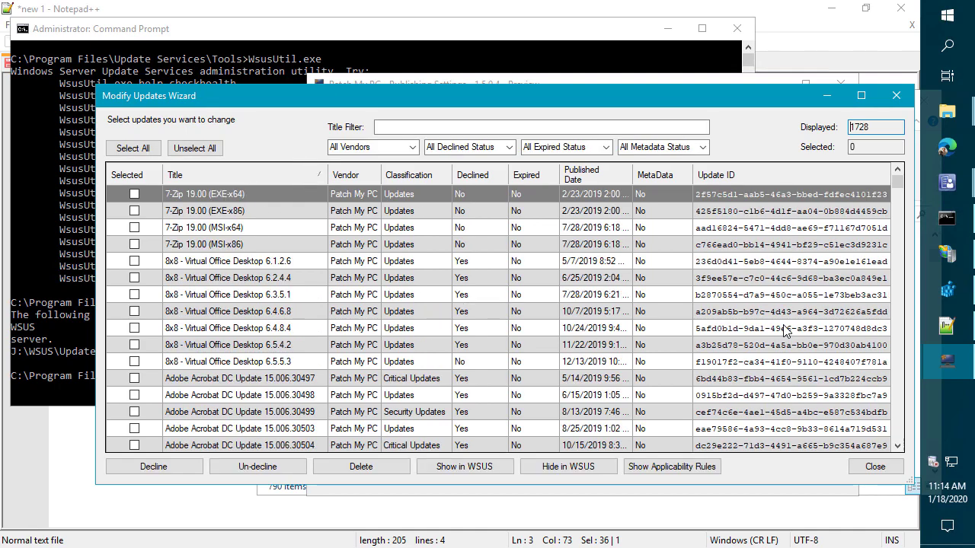
# - Filter the wizard's update list to the vendor Patch My PC and look through the list
pyautogui.moveTo(880, 127); pyautogui.dragTo(827, 115)
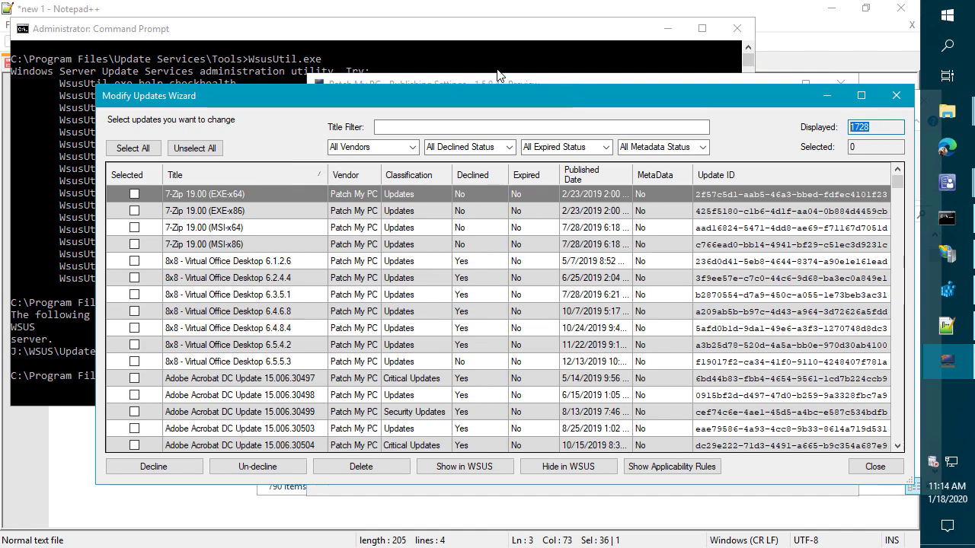
pyautogui.click(412, 149)
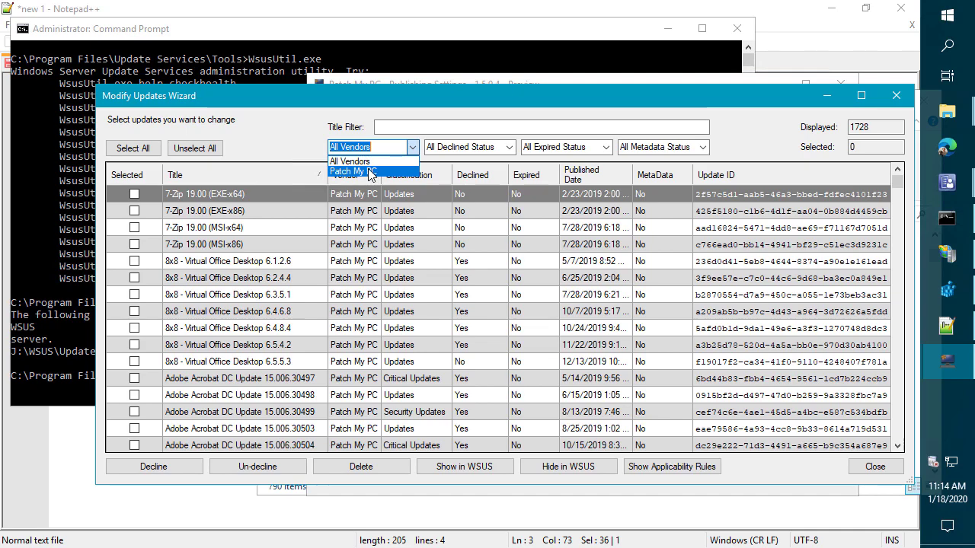
pyautogui.click(371, 172)
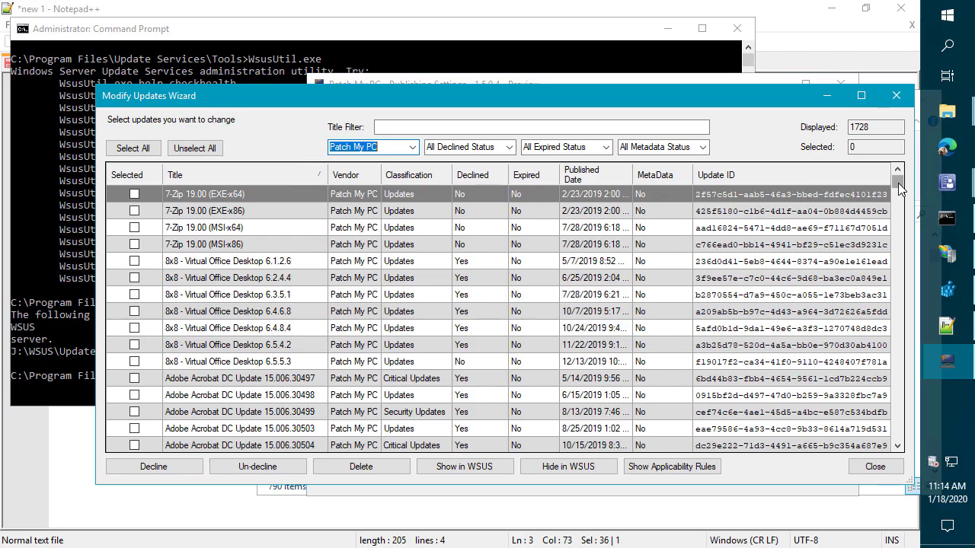
pyautogui.moveTo(898, 190)
pyautogui.mouseDown()
pyautogui.moveTo(888, 431)
pyautogui.moveTo(896, 183)
pyautogui.mouseUp()
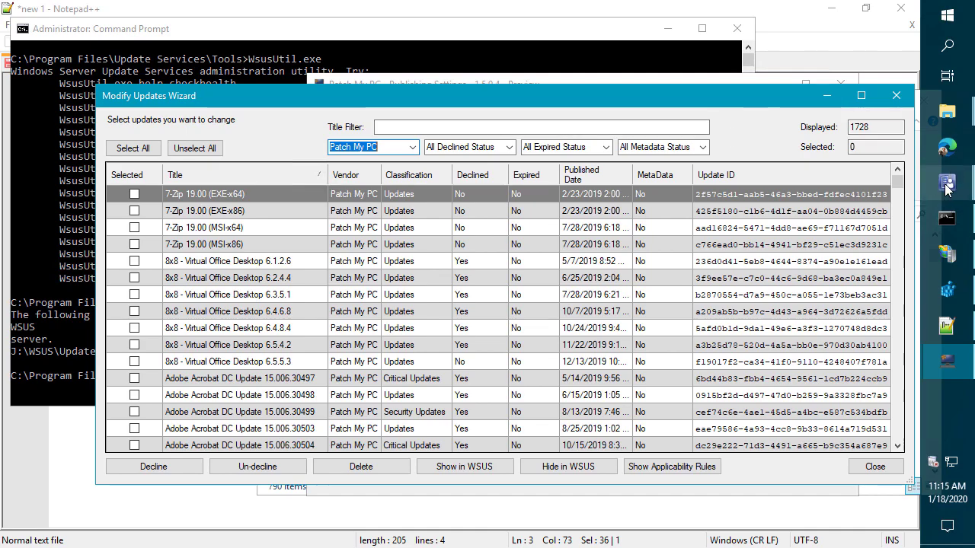
# - Switch to Configuration Manager and open the Software Update Point component properties for the PR1 primary site
pyautogui.moveTo(947, 189)
pyautogui.click(871, 150)
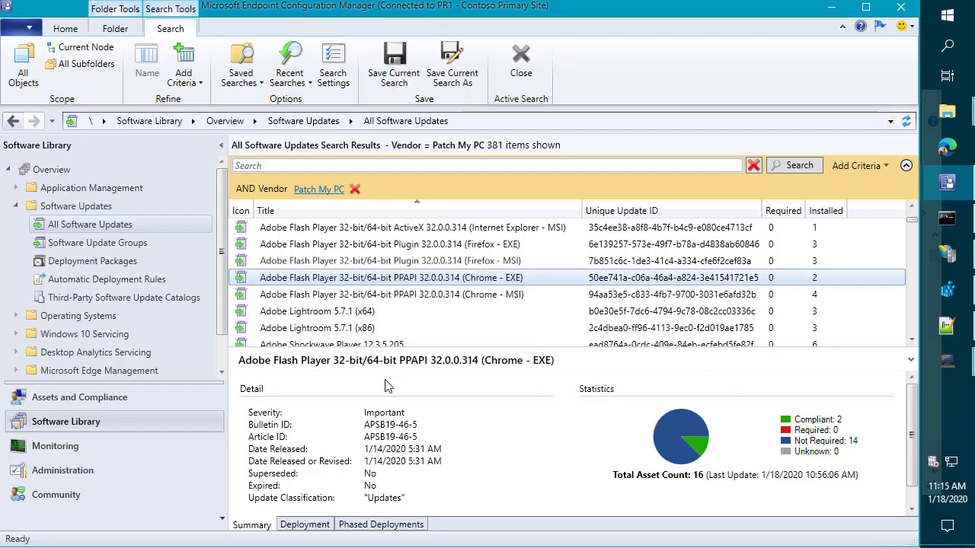
pyautogui.click(61, 470)
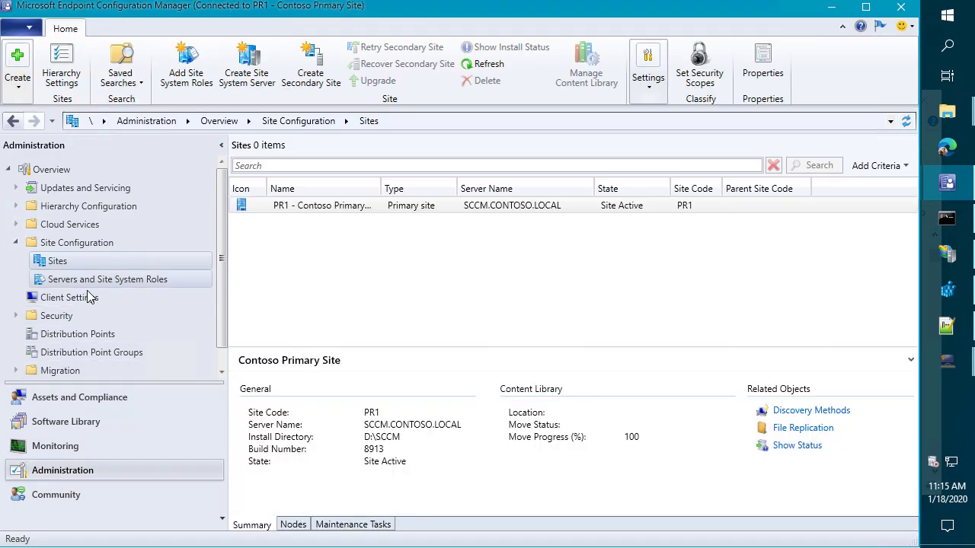
pyautogui.rightClick(331, 212)
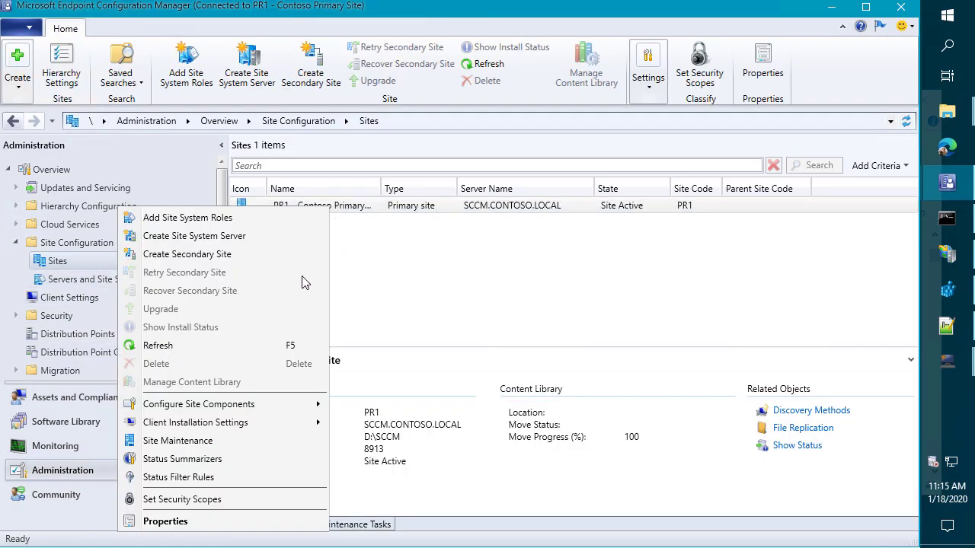
pyautogui.moveTo(320, 403)
pyautogui.click(390, 424)
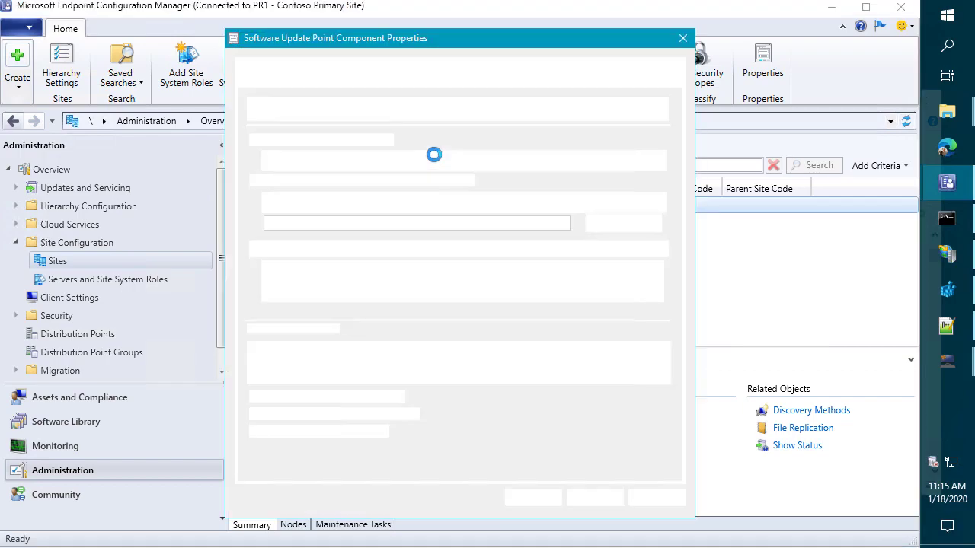
# - Review the supersedence rules and WSUS maintenance options, cancel the properties, and return to the Modify Updates Wizard
pyautogui.click(531, 81)
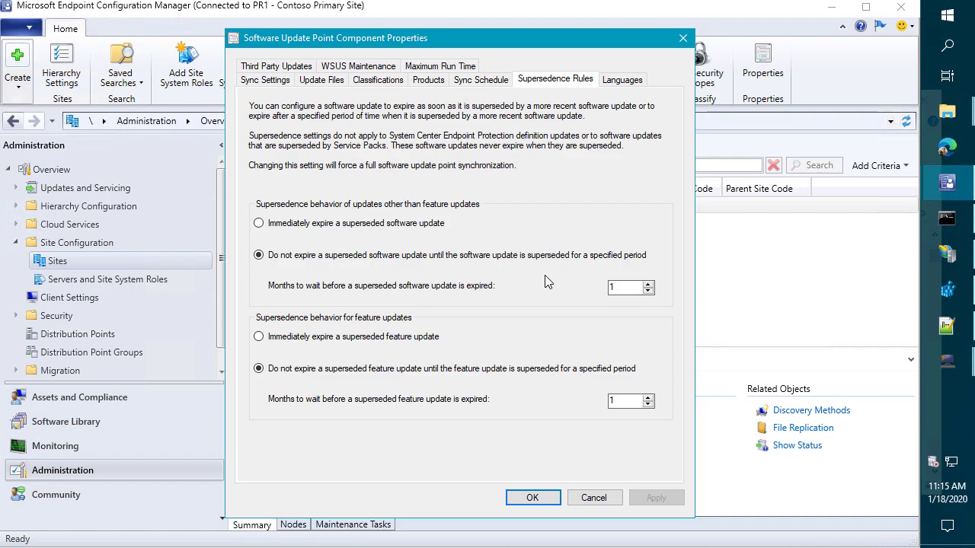
pyautogui.moveTo(619, 287); pyautogui.dragTo(583, 286)
pyautogui.click(366, 68)
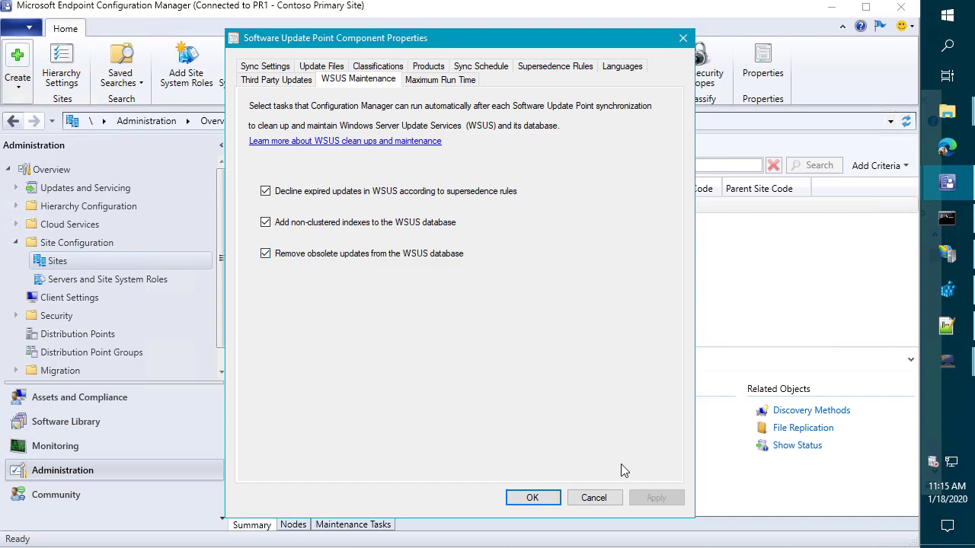
pyautogui.click(591, 496)
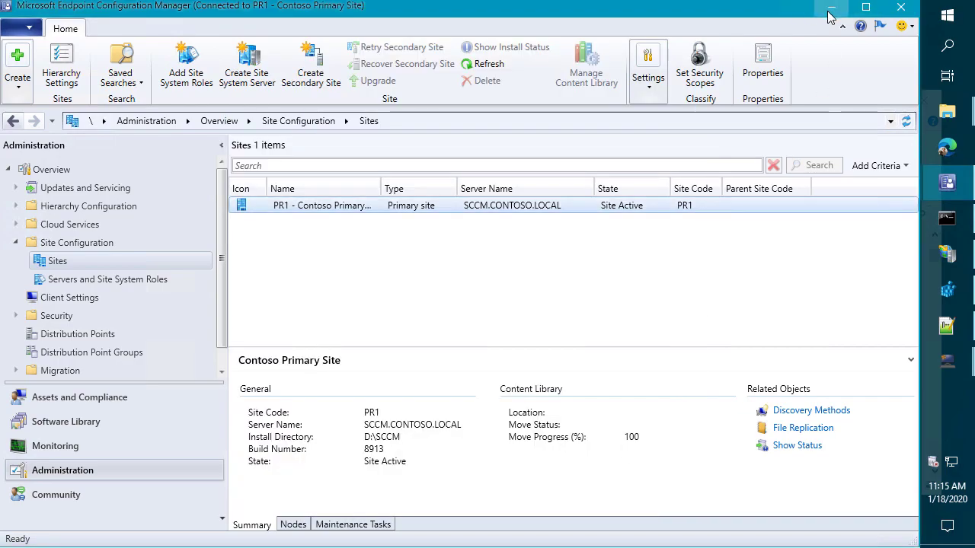
pyautogui.click(830, 15)
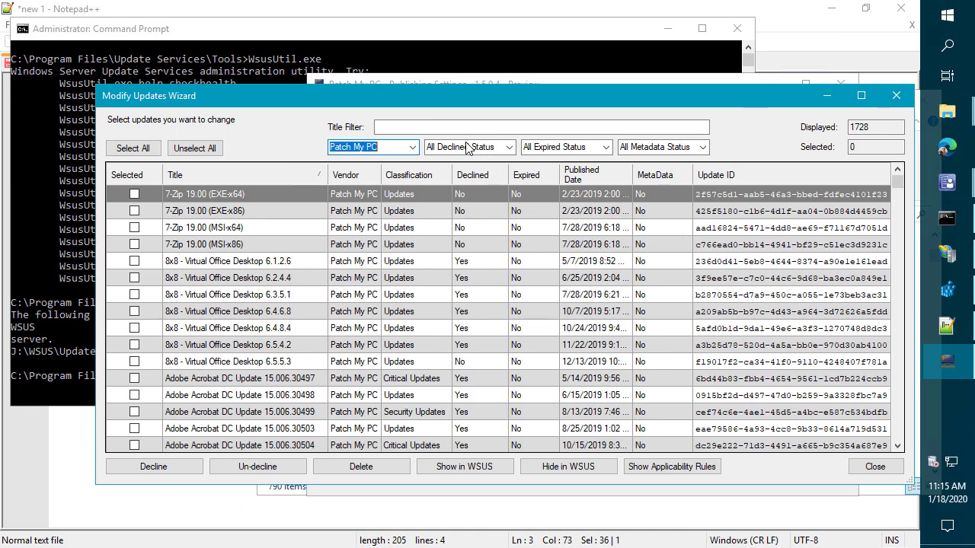
# - Filter the Patch My PC updates to those with Declined status and try the delete command
pyautogui.click(508, 147)
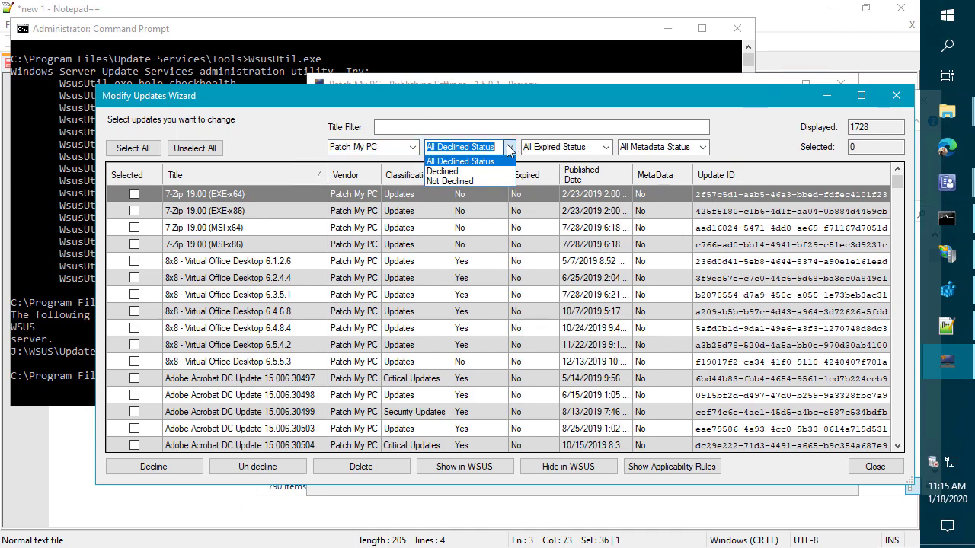
pyautogui.click(452, 175)
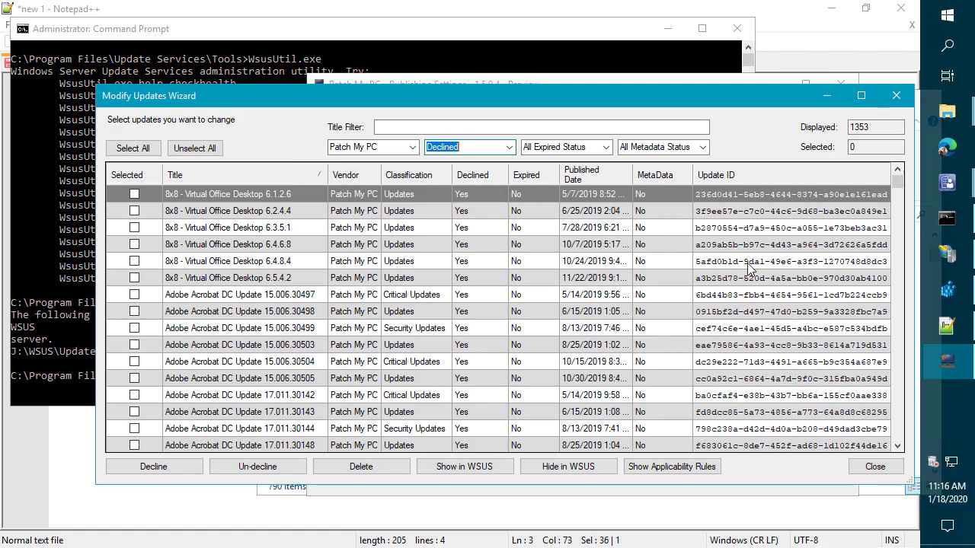
pyautogui.moveTo(899, 184)
pyautogui.mouseDown()
pyautogui.moveTo(893, 442)
pyautogui.moveTo(900, 179)
pyautogui.mouseUp()
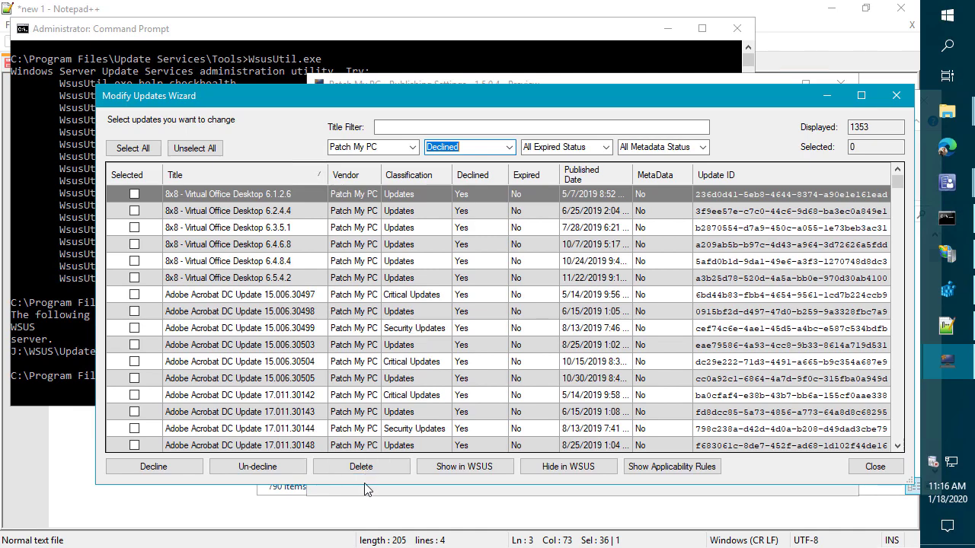
pyautogui.click(345, 471)
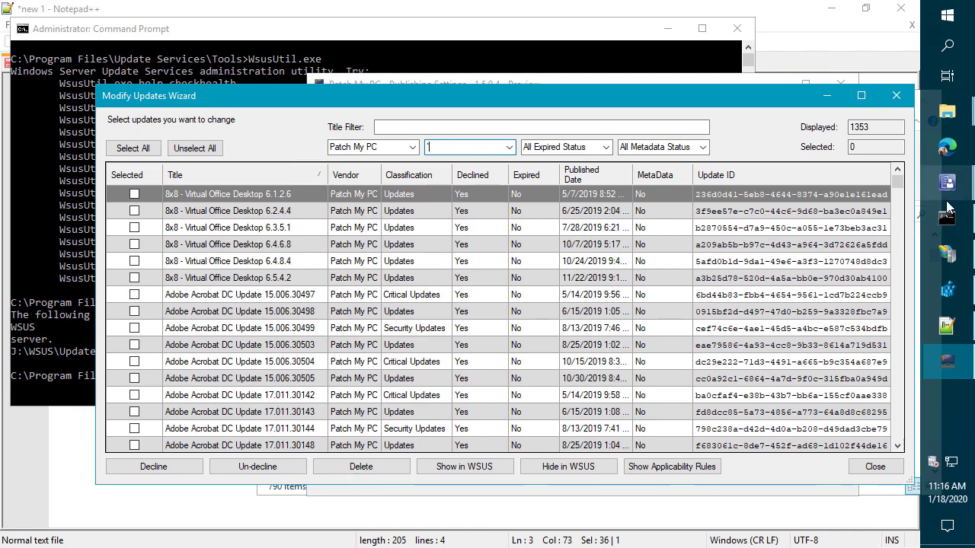
# - Review the EnableDeleteUpdates DWORD under HKEY_LOCAL_MACHINE\SOFTWARE\Patch My PC Publishing Service in Registry Editor, cancel the edit, and return to the Modify Updates Wizard
pyautogui.click(947, 290)
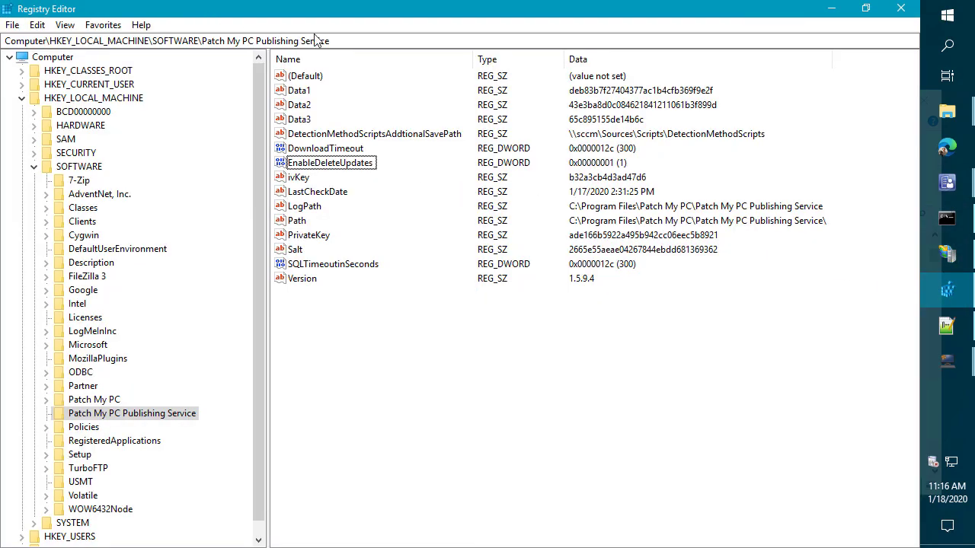
pyautogui.moveTo(157, 42); pyautogui.dragTo(362, 44)
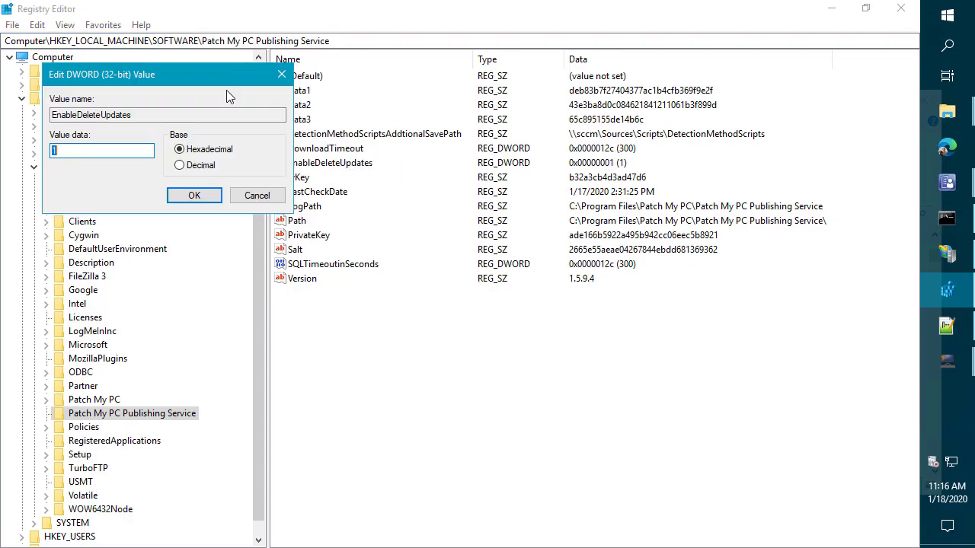
pyautogui.moveTo(221, 75); pyautogui.dragTo(513, 183)
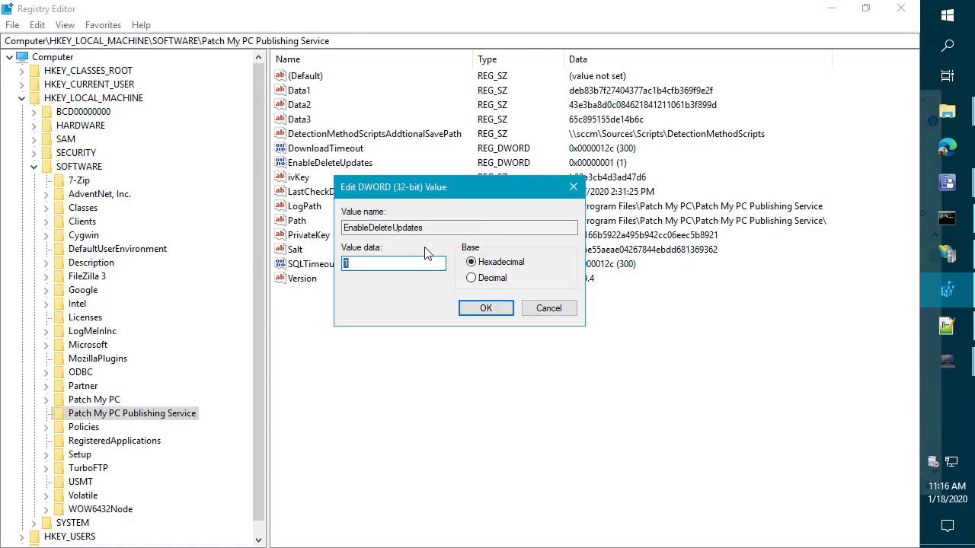
pyautogui.moveTo(426, 227); pyautogui.dragTo(320, 226)
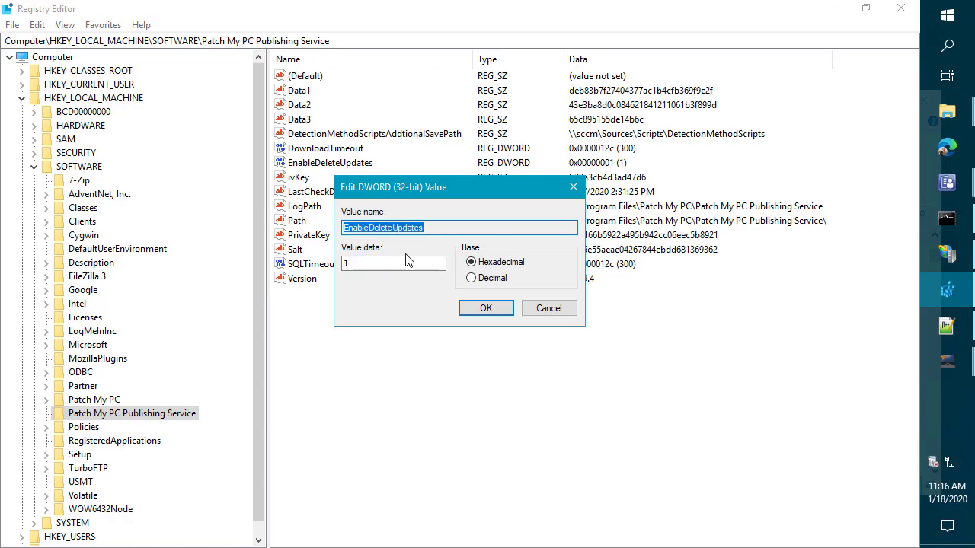
pyautogui.click(549, 309)
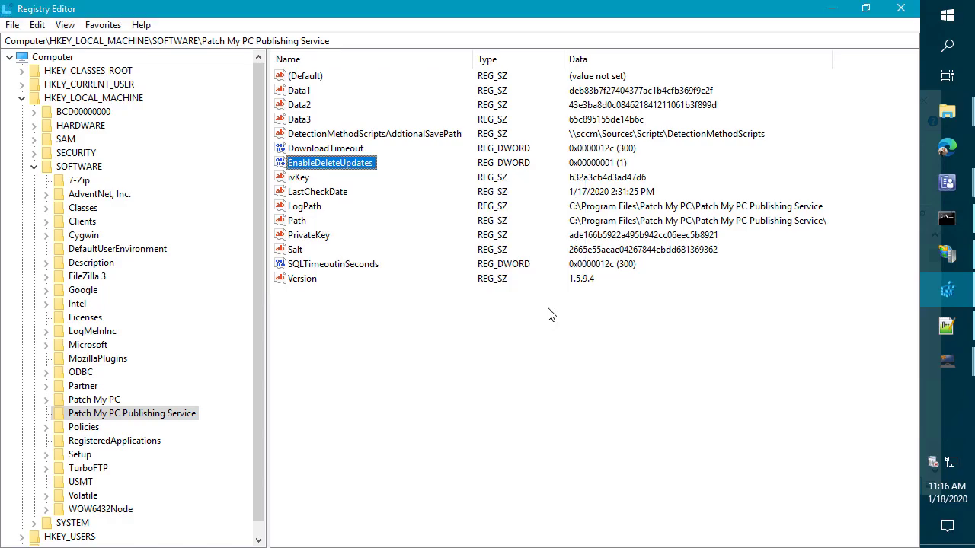
pyautogui.click(831, 8)
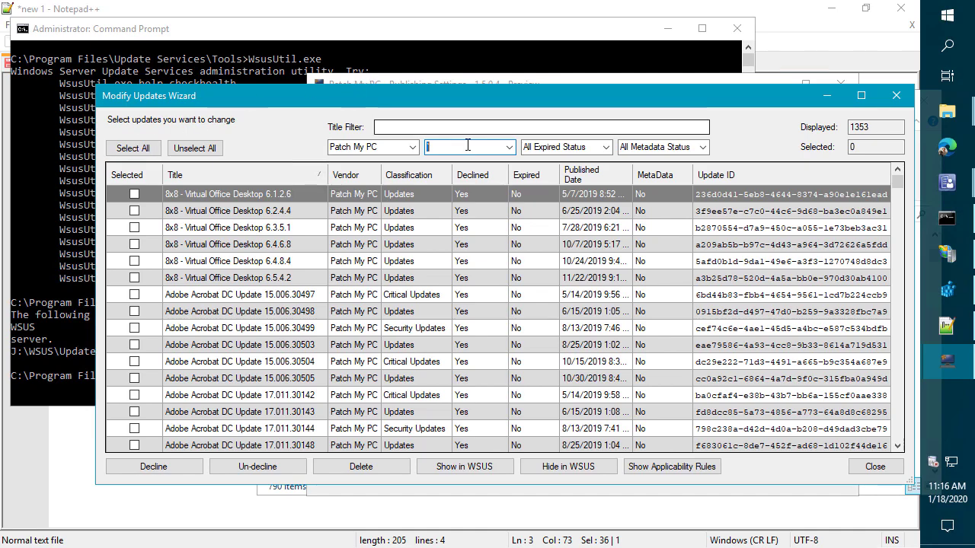
# - Set the declined-status filter to Declined for the Patch My PC updates and check the displayed update count
pyautogui.click(509, 147)
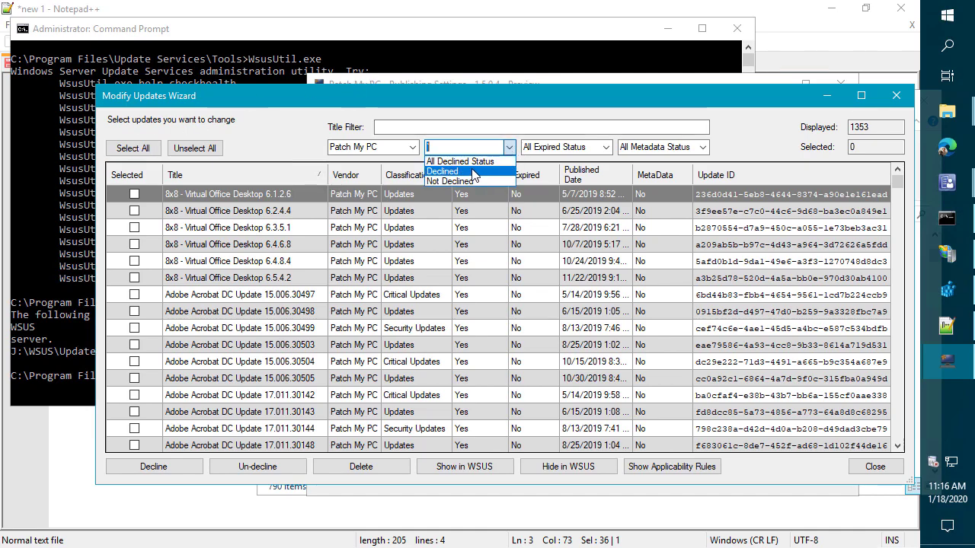
pyautogui.click(472, 171)
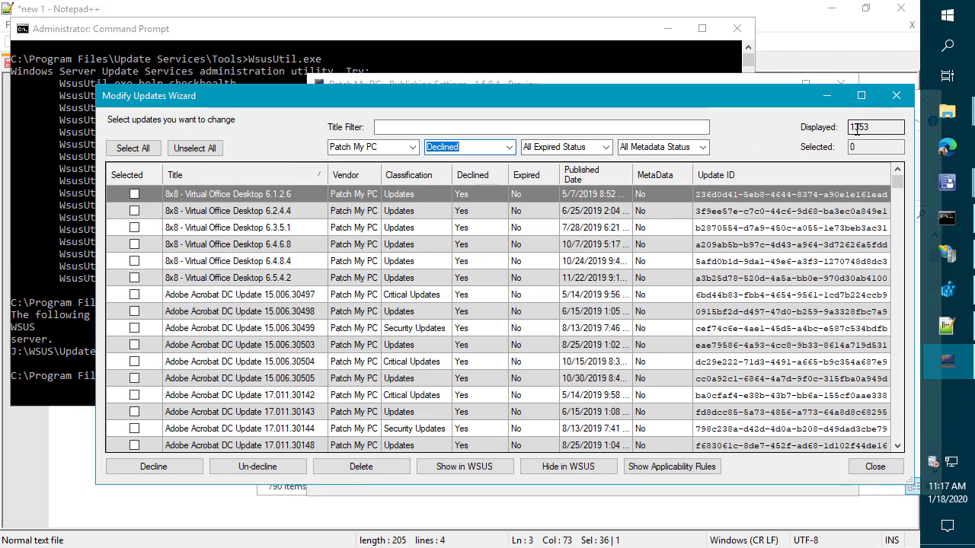
pyautogui.moveTo(892, 127); pyautogui.dragTo(837, 125)
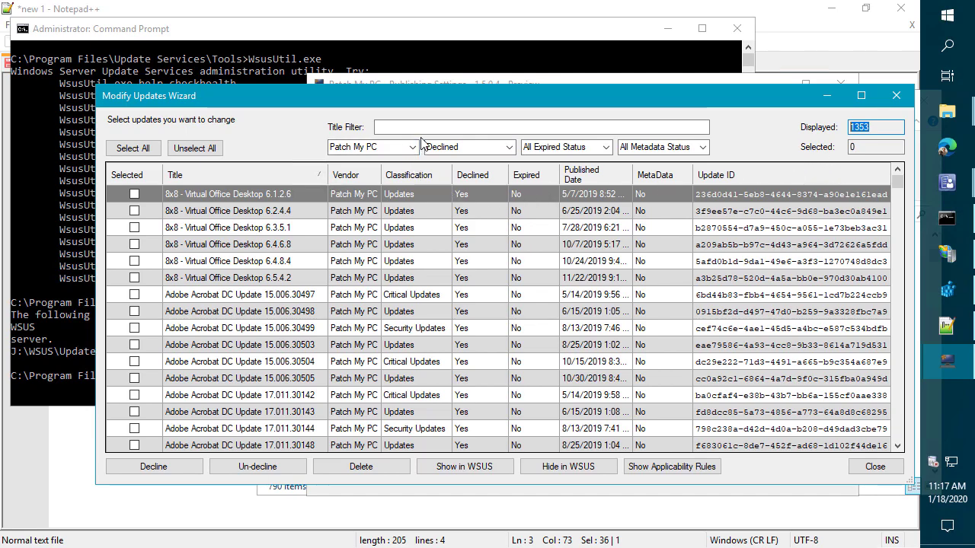
# - Select all declined Patch My PC updates, look over the list, delete them from WSUS, and close the deletion results
pyautogui.click(142, 156)
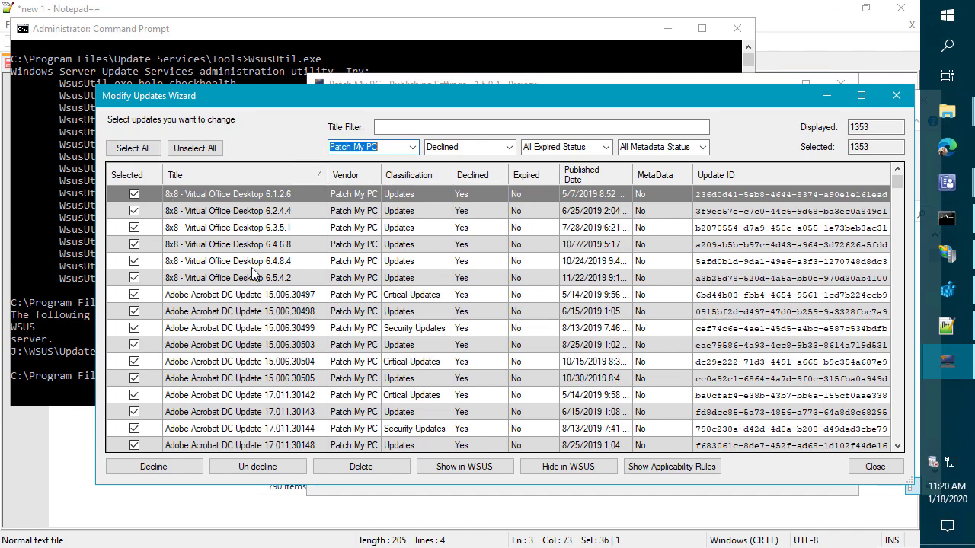
pyautogui.scroll(-3, 460, 295)
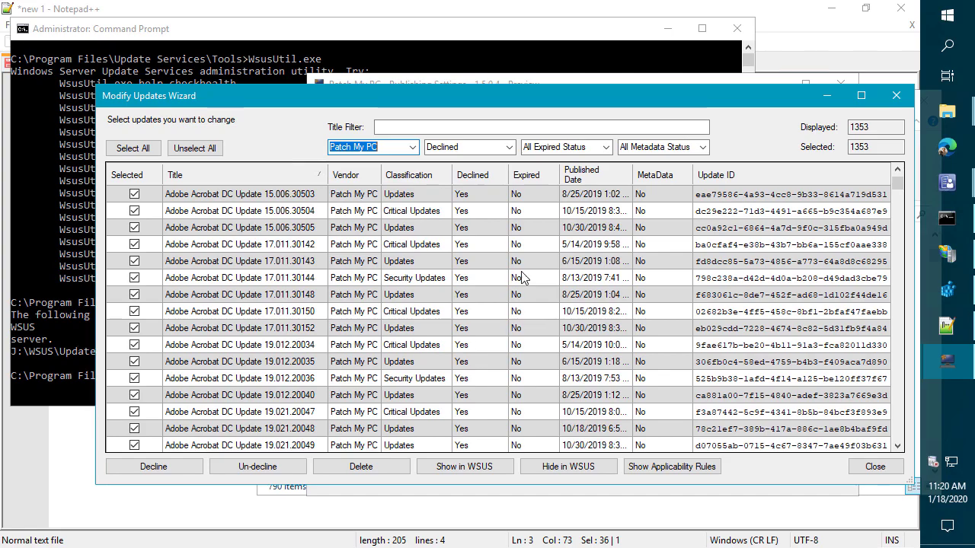
pyautogui.click(496, 228)
pyautogui.scroll(-3, 496, 227)
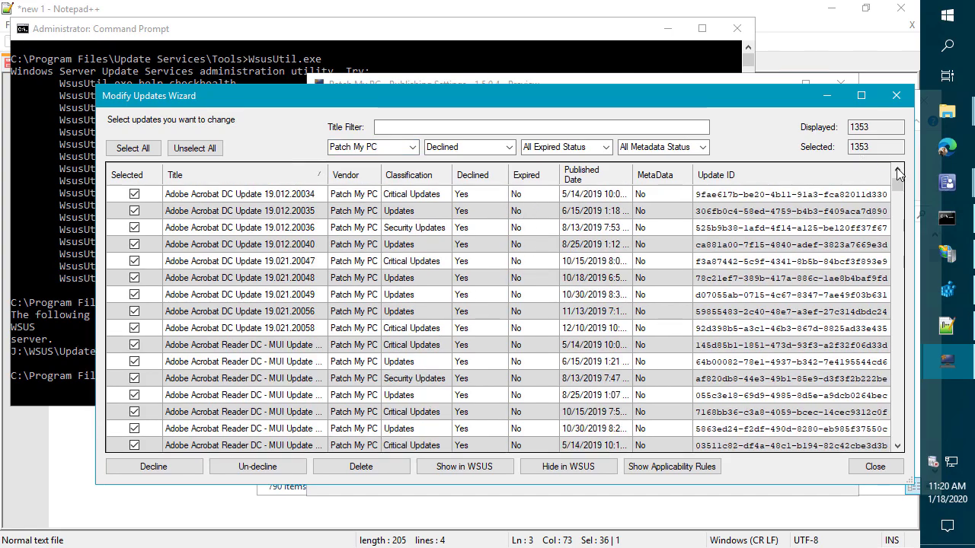
pyautogui.moveTo(899, 193); pyautogui.dragTo(887, 457)
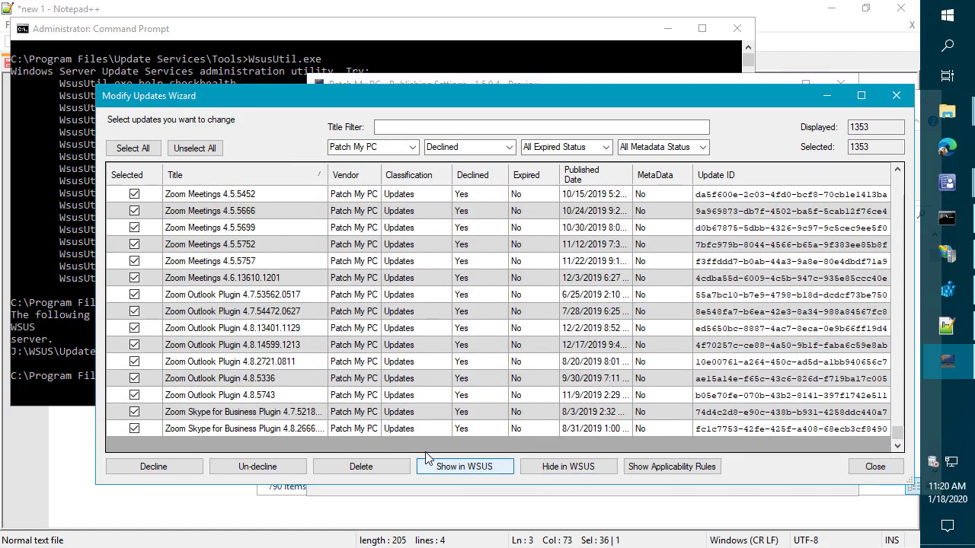
pyautogui.click(381, 469)
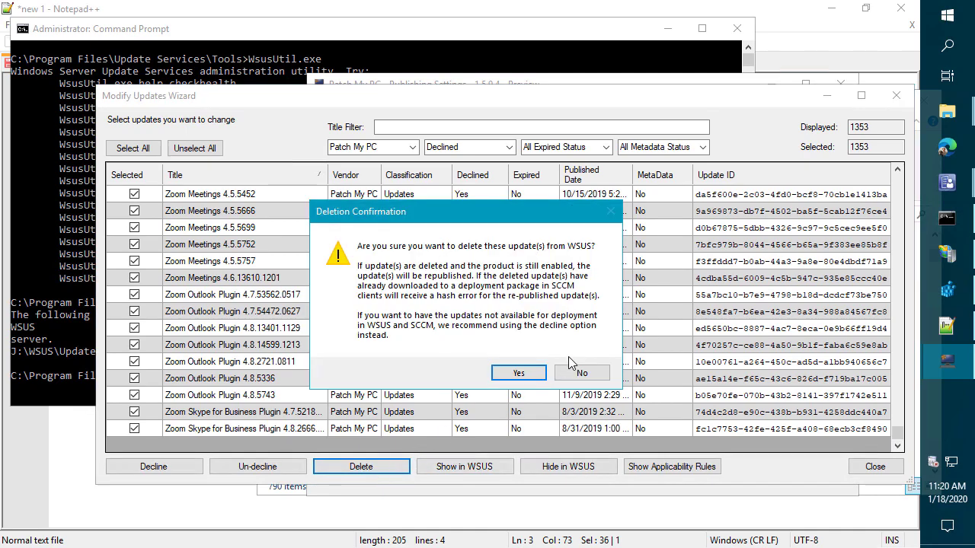
pyautogui.click(519, 373)
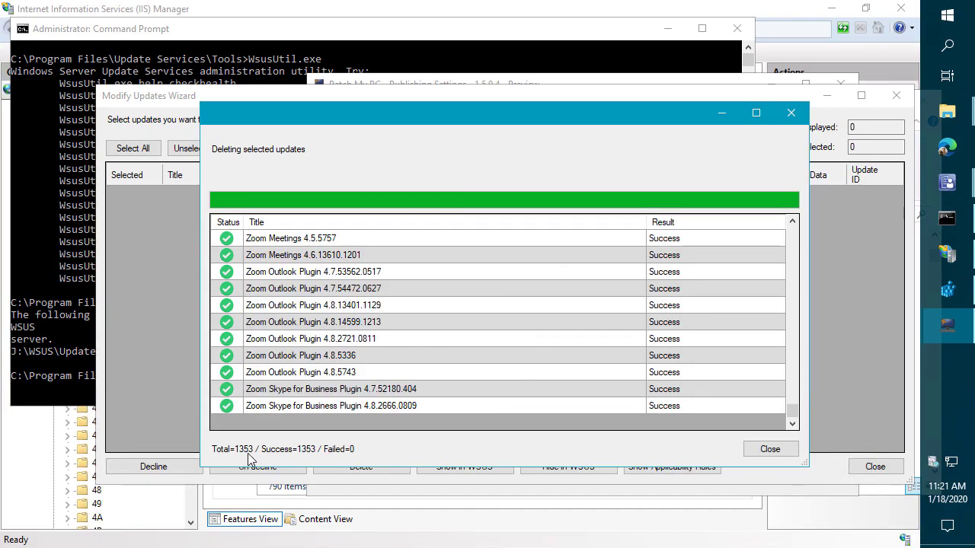
pyautogui.click(758, 449)
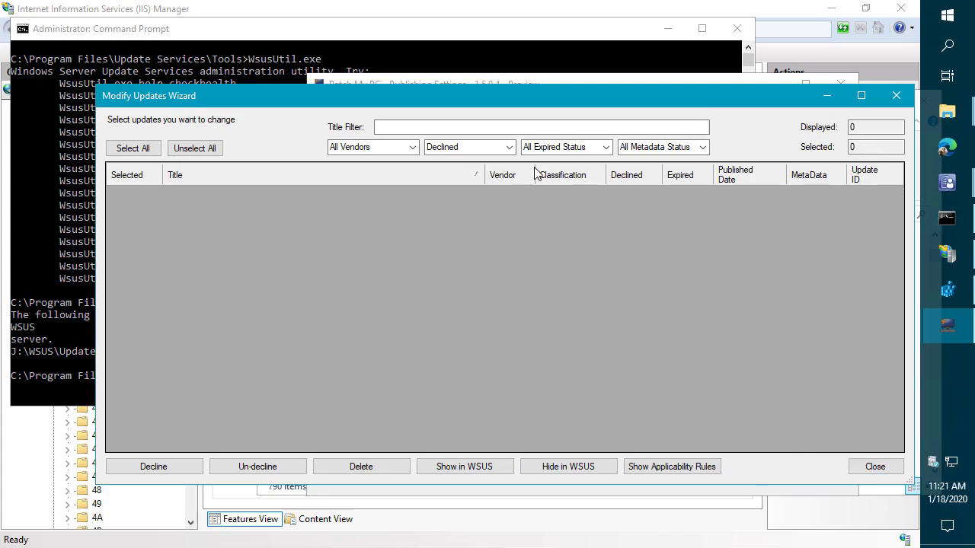
# - Show updates of all declined statuses, check how many updates remain, and close the Modify Updates Wizard
pyautogui.click(508, 147)
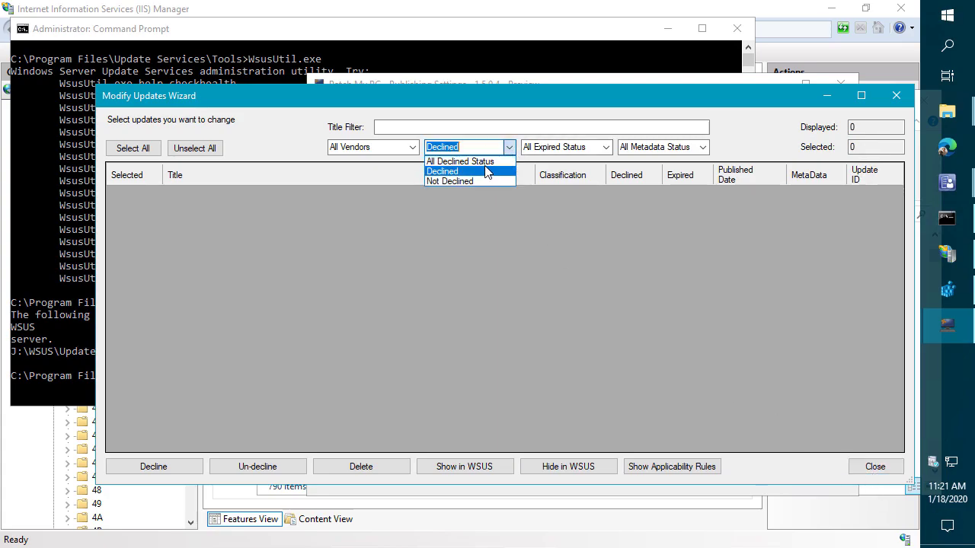
pyautogui.click(485, 161)
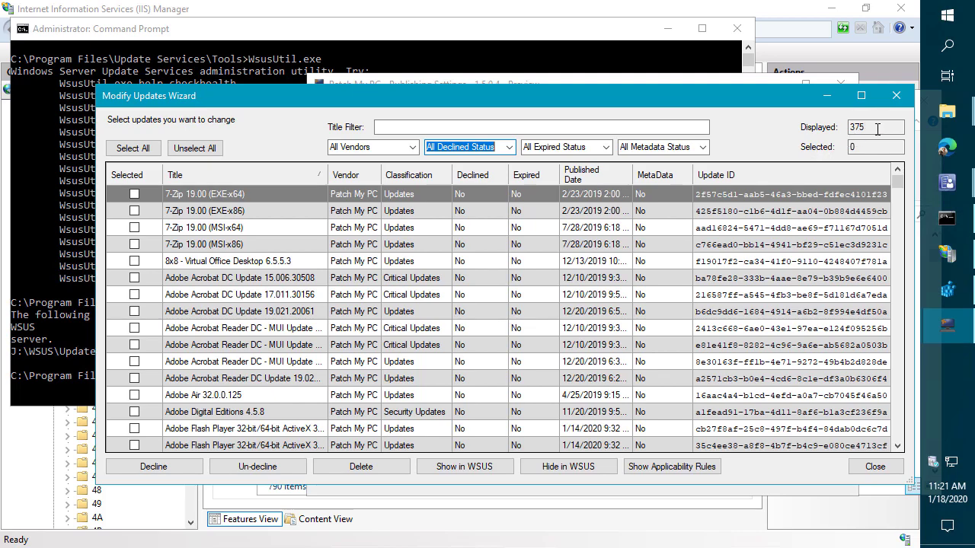
pyautogui.doubleClick(877, 129)
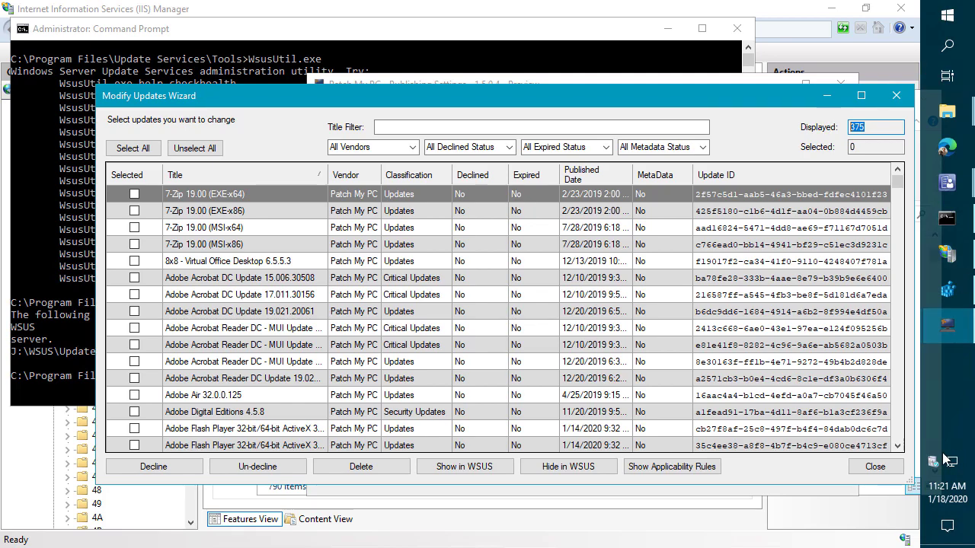
pyautogui.click(873, 467)
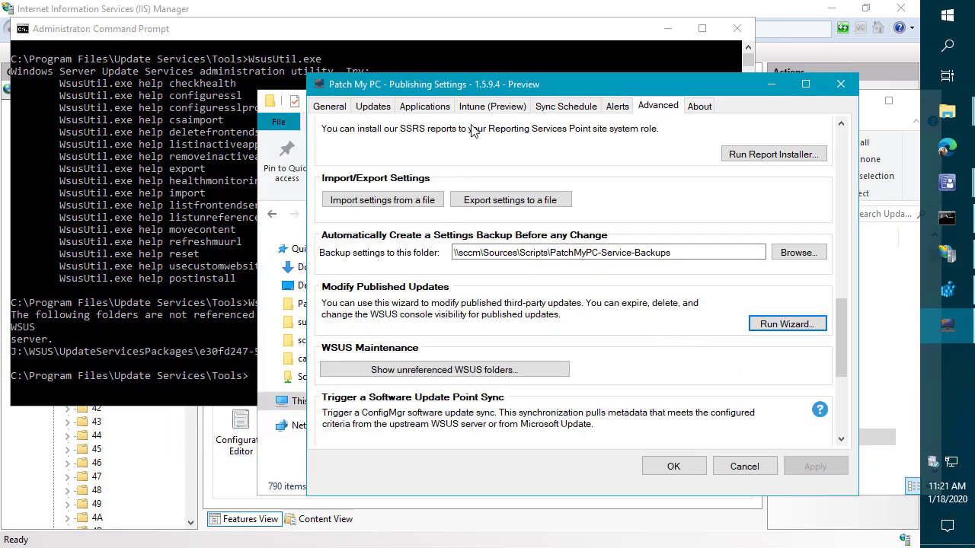
# - Switch to Command Prompt and rerun WsusUtil.exe listunreferencedpackagefolders
pyautogui.moveTo(463, 87); pyautogui.dragTo(516, 85)
pyautogui.click(357, 128)
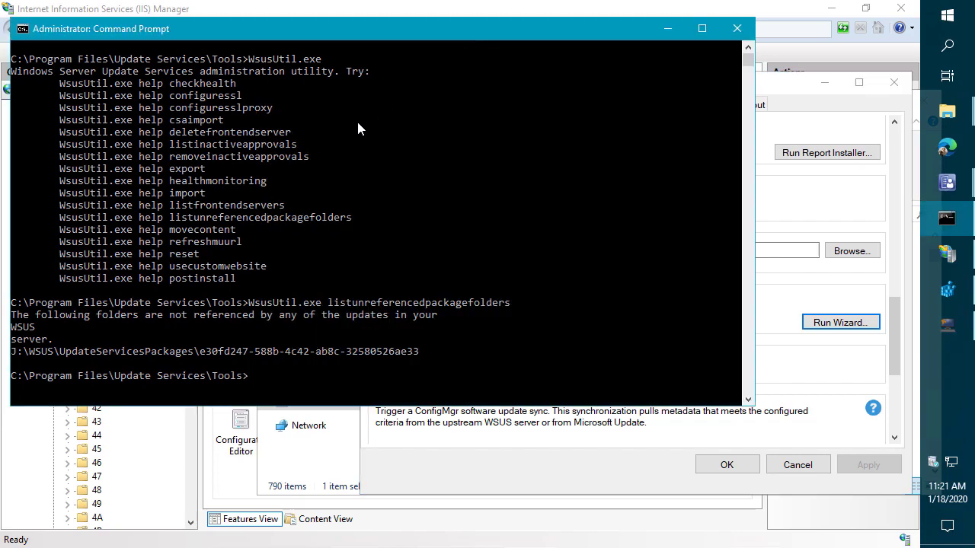
pyautogui.click(356, 122)
pyautogui.press('Escape')
pyautogui.press('Up')
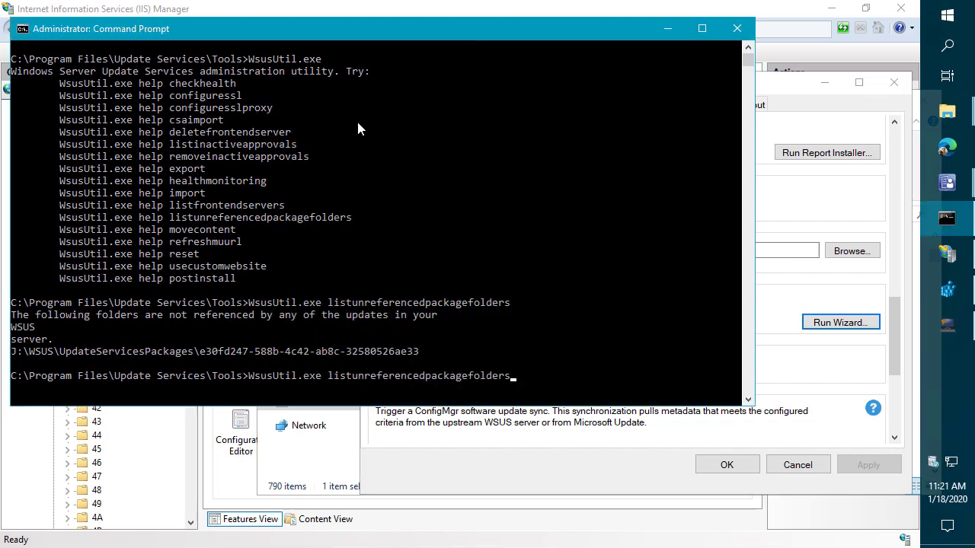
pyautogui.press('Return')
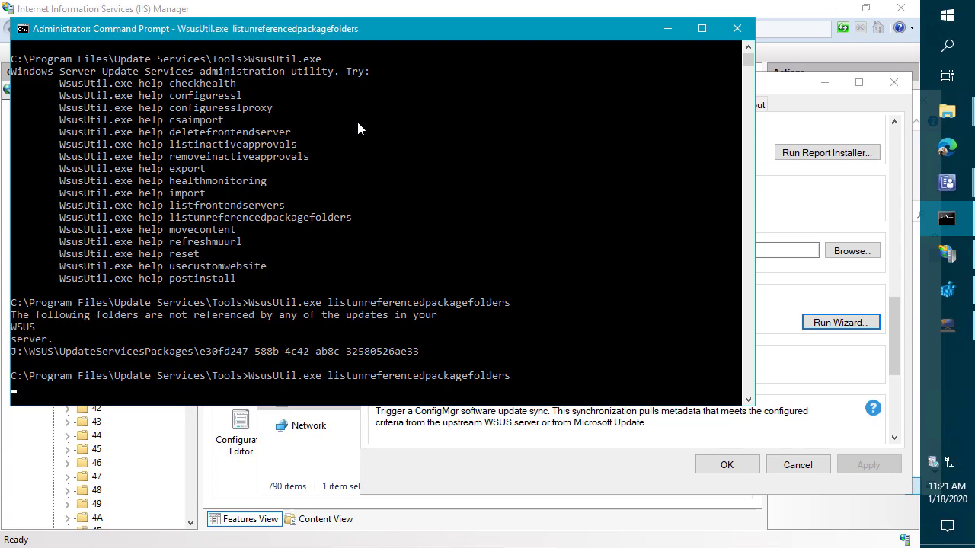
# - Examine the unreferenced package folders listed by WsusUtil, going back to the start of the command's output
pyautogui.click(773, 86)
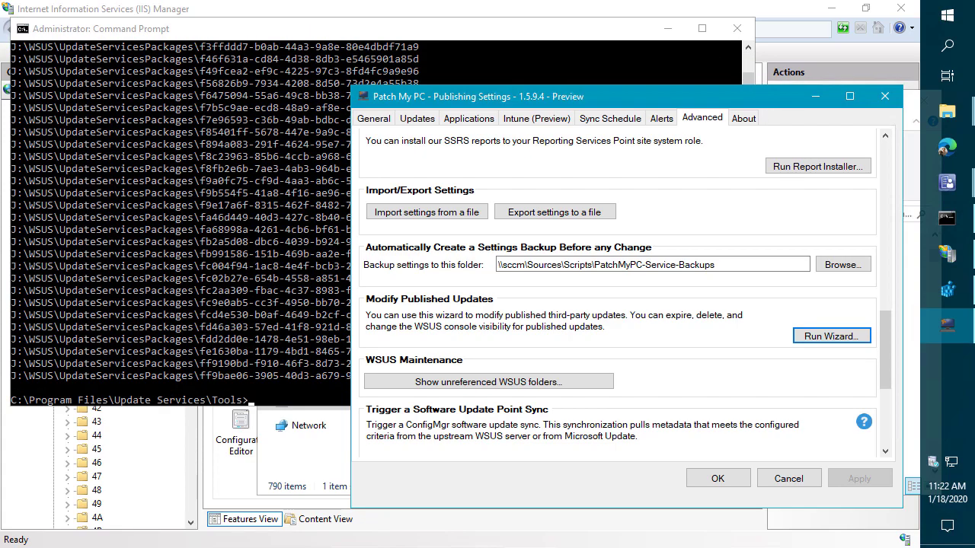
pyautogui.moveTo(489, 35); pyautogui.dragTo(479, 35)
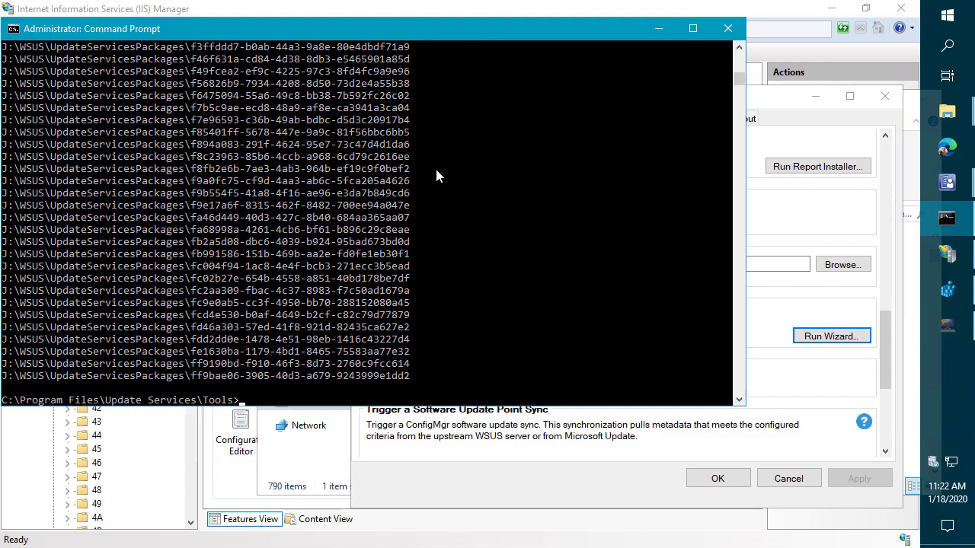
pyautogui.scroll(19, 436, 175)
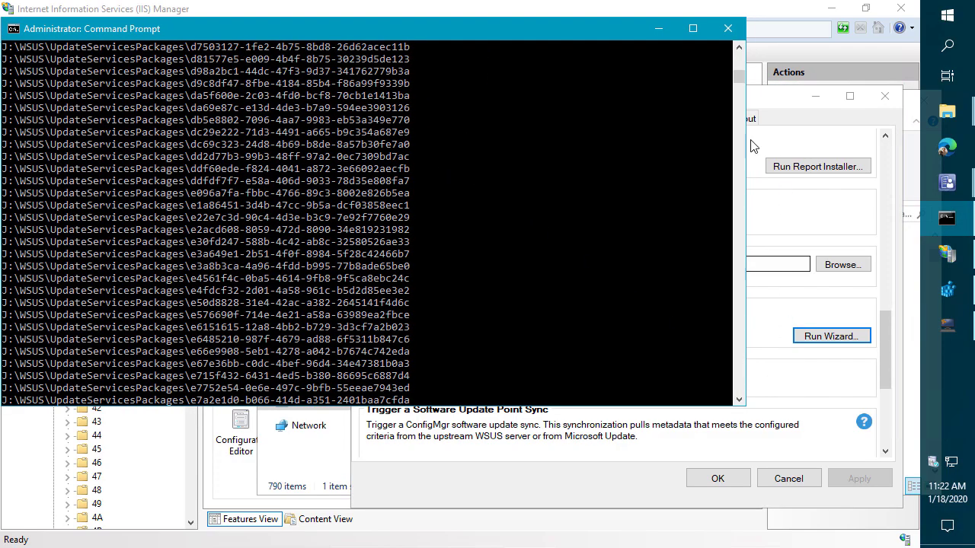
pyautogui.scroll(20, 568, 191)
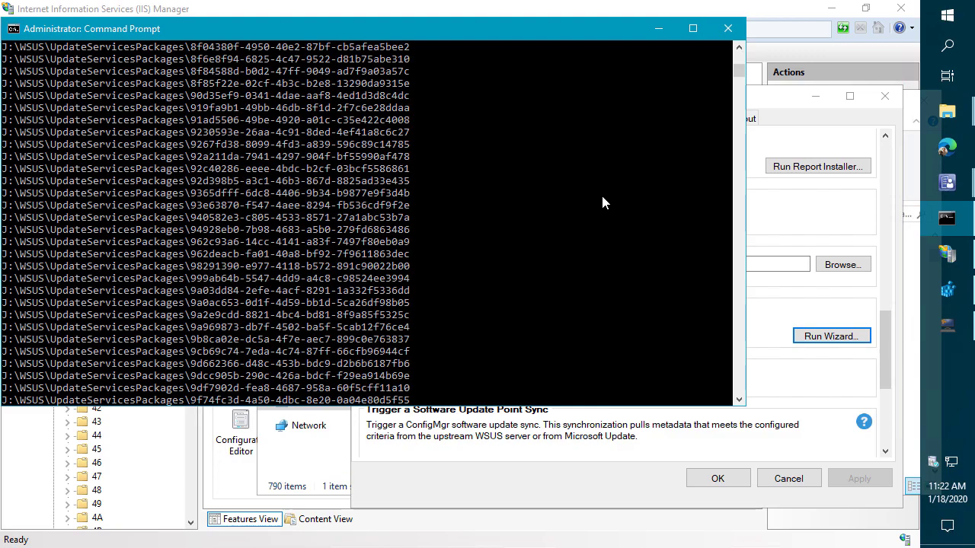
pyautogui.scroll(18, 602, 203)
pyautogui.scroll(20, 668, 130)
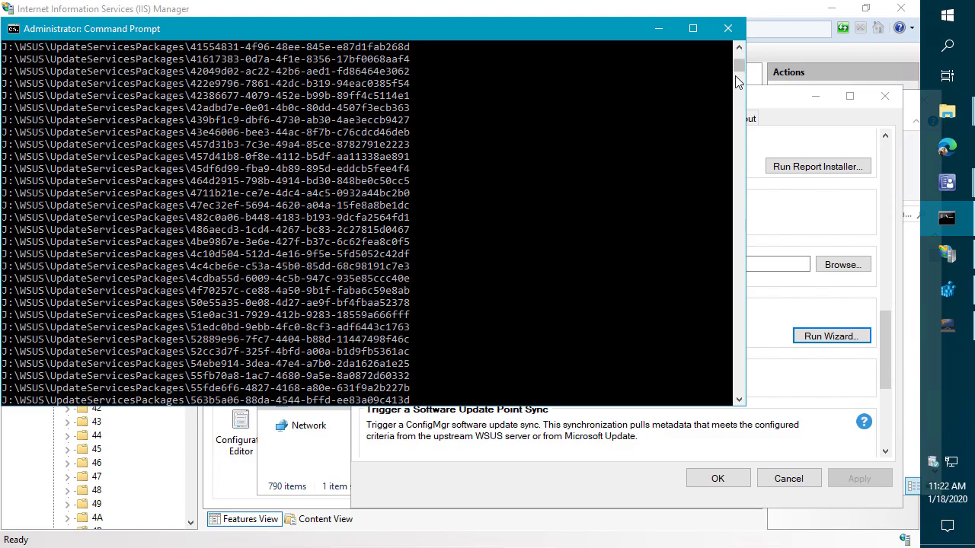
pyautogui.moveTo(740, 60); pyautogui.dragTo(739, 47)
pyautogui.scroll(-5, 433, 253)
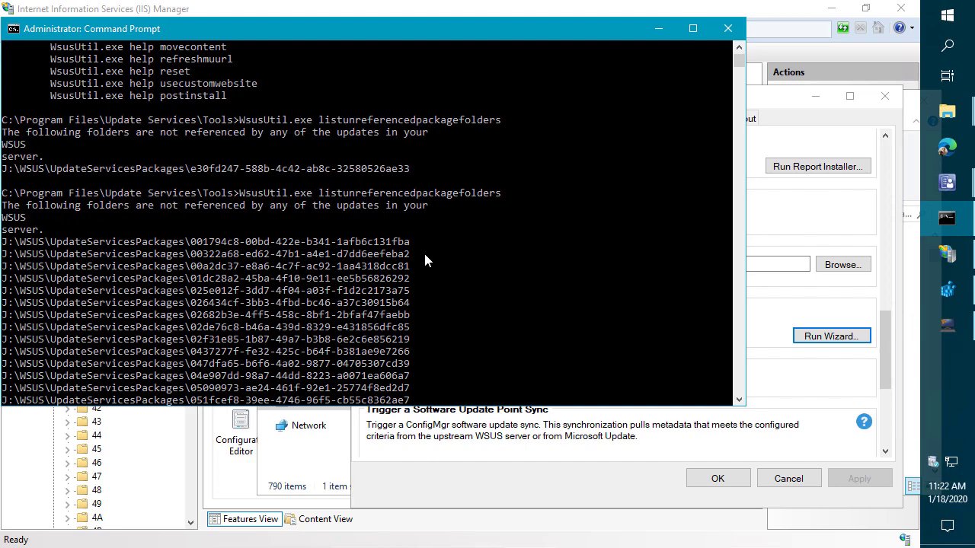
pyautogui.scroll(-6, 472, 244)
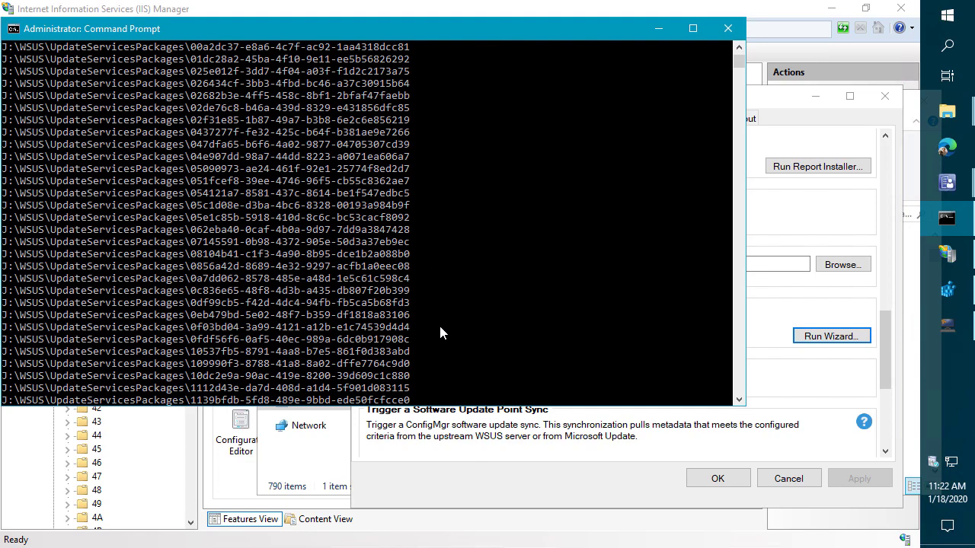
# - Look at the package folders in UpdateServicesPackages in File Explorer, then return to the Patch My PC Publishing Settings
pyautogui.click(947, 114)
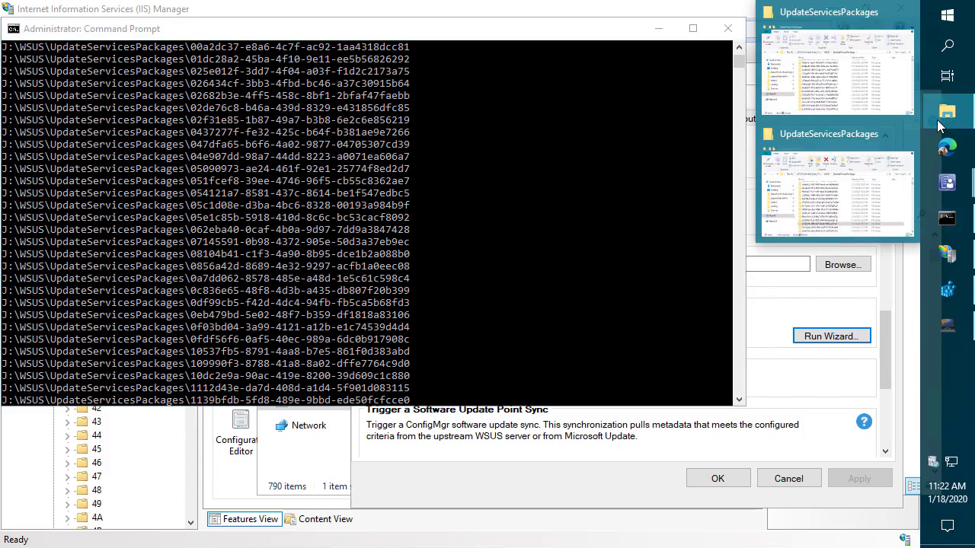
pyautogui.click(847, 94)
pyautogui.moveTo(789, 257); pyautogui.dragTo(408, 359)
pyautogui.click(429, 356)
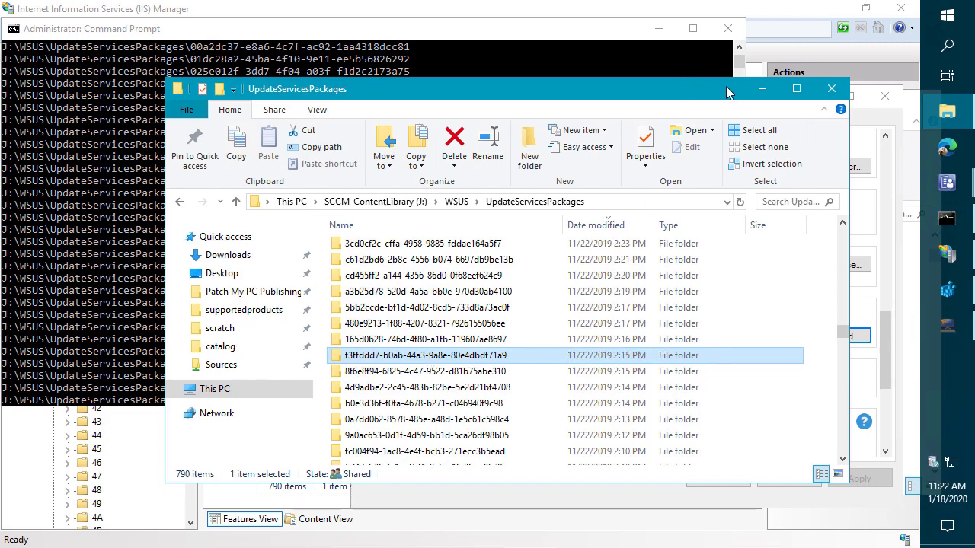
pyautogui.click(763, 89)
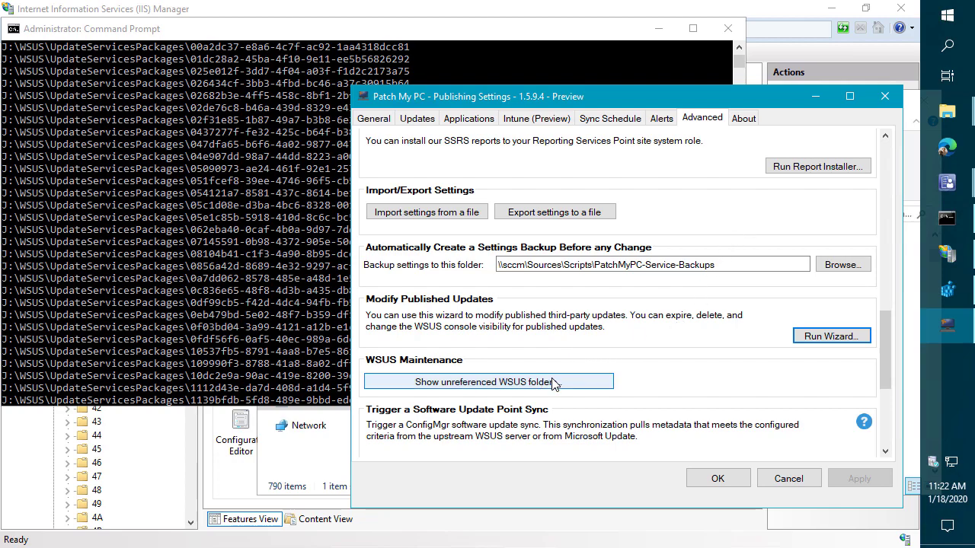
# - Open the list of unreferenced WSUS folders from the WSUS Maintenance settings
pyautogui.scroll(-1, 556, 384)
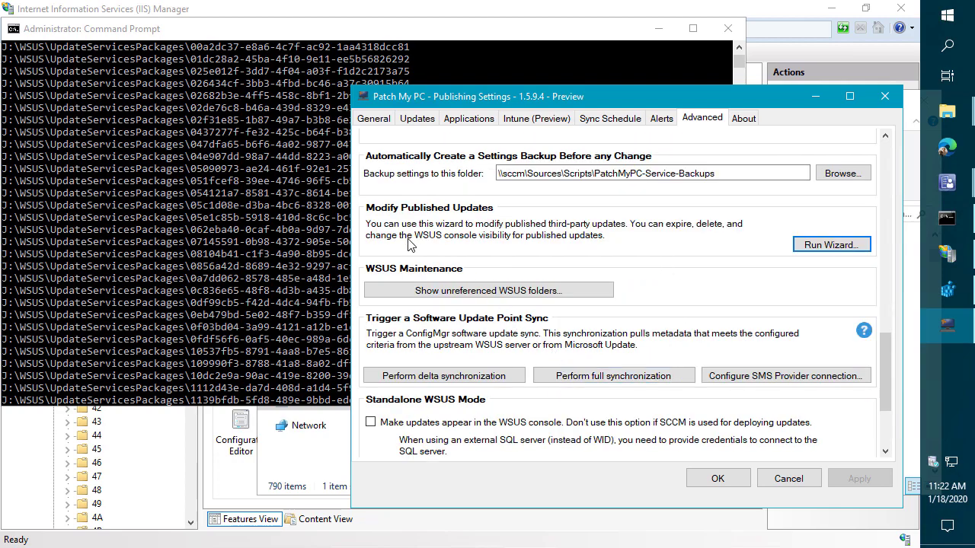
pyautogui.click(466, 292)
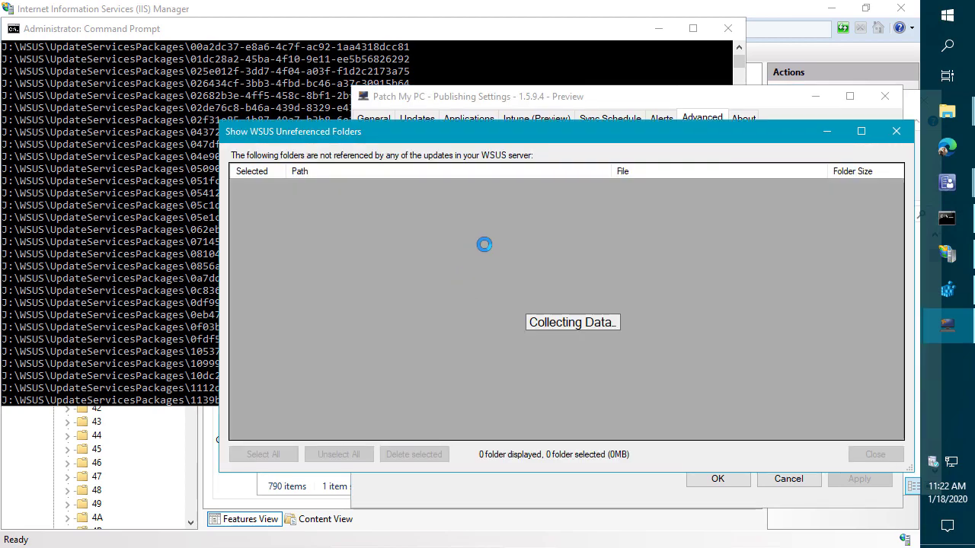
# - Minimize Command Prompt and examine the unreferenced WSUS folders by file name and folder size, returning to the largest entries
pyautogui.click(346, 34)
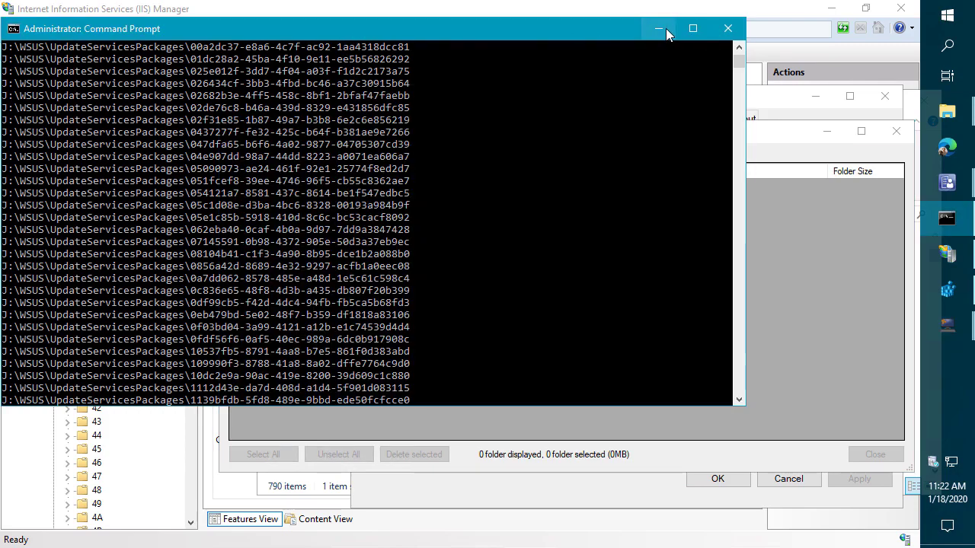
pyautogui.click(660, 29)
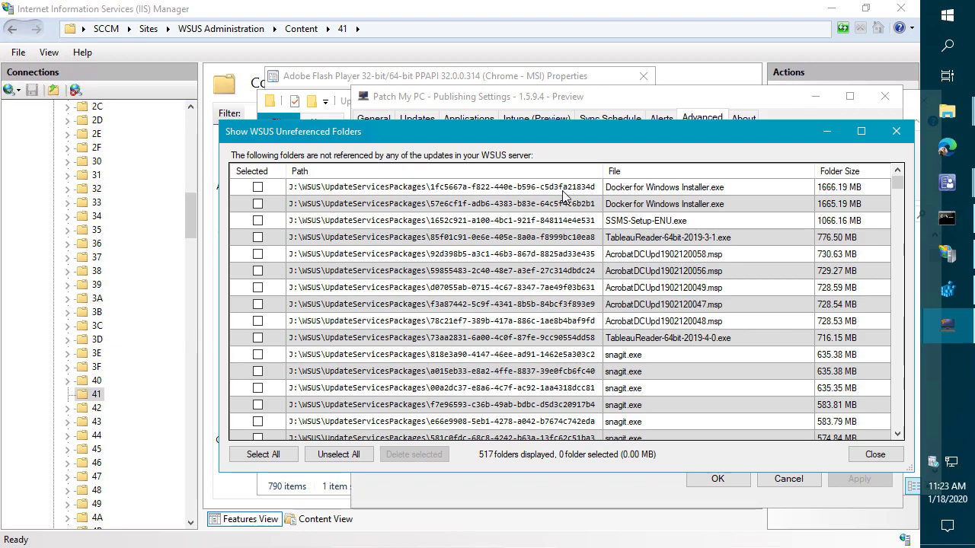
pyautogui.scroll(-5, 561, 229)
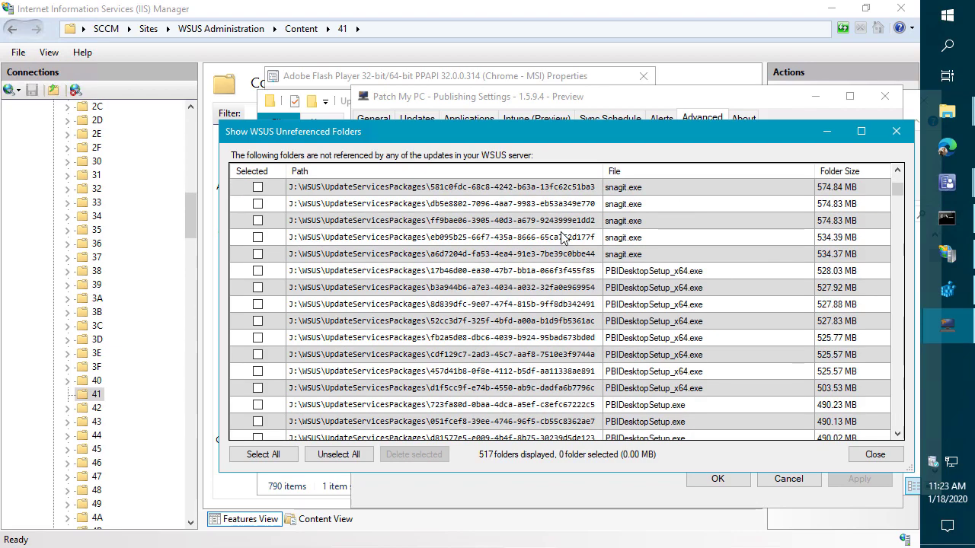
pyautogui.scroll(-5, 568, 236)
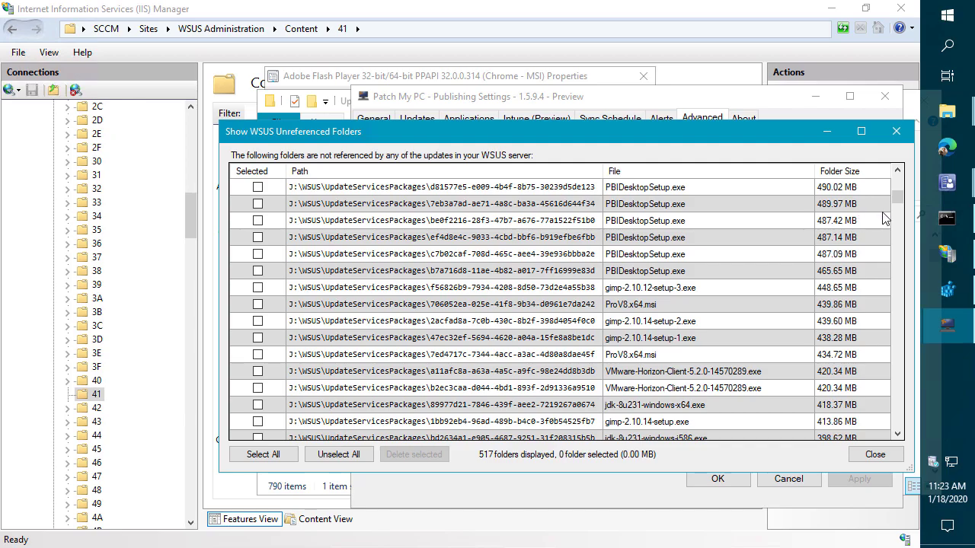
pyautogui.moveTo(898, 196); pyautogui.dragTo(678, 278)
pyautogui.click(675, 275)
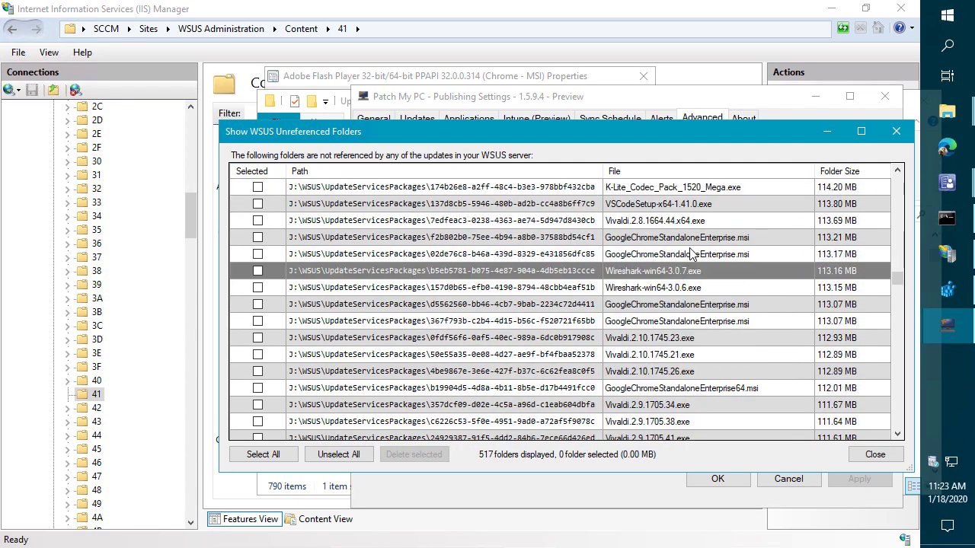
pyautogui.click(688, 249)
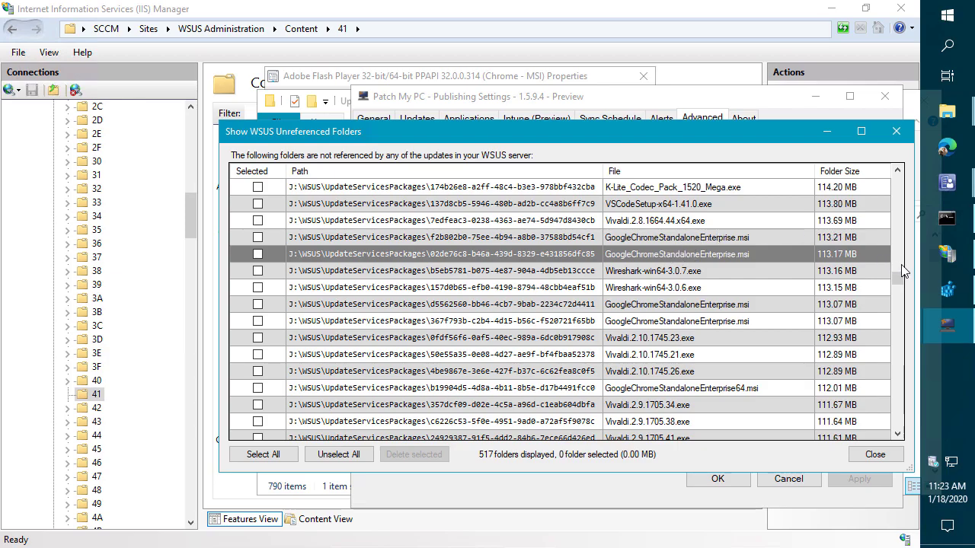
pyautogui.moveTo(895, 278); pyautogui.dragTo(916, 185)
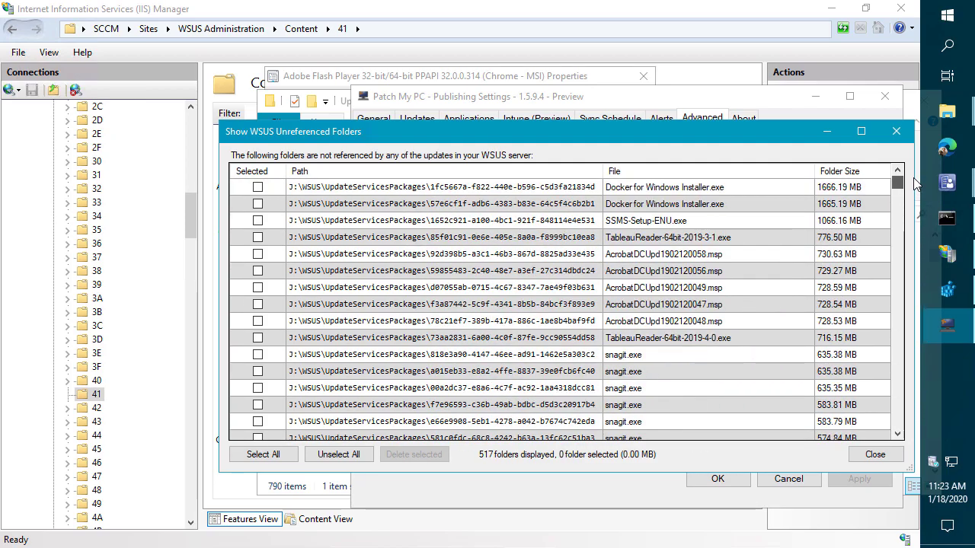
pyautogui.click(778, 188)
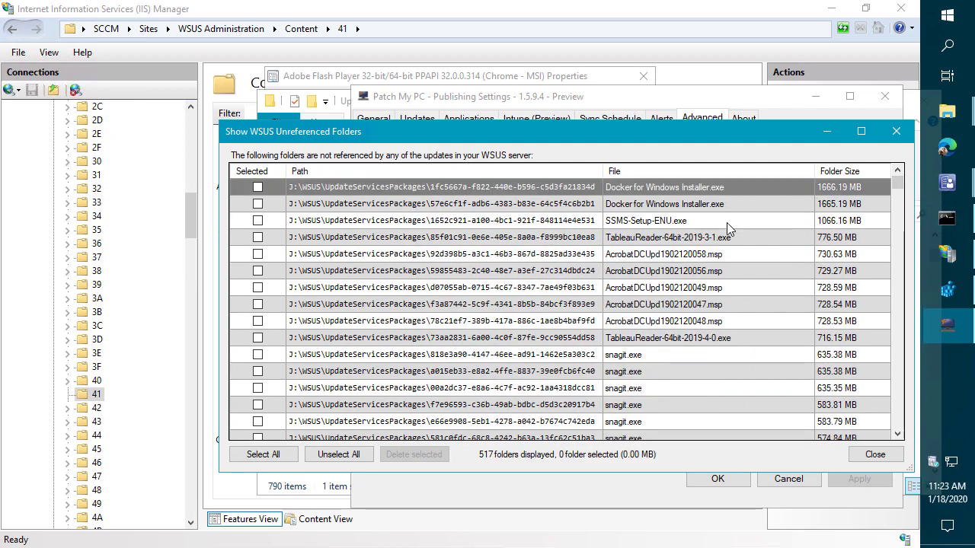
pyautogui.click(771, 205)
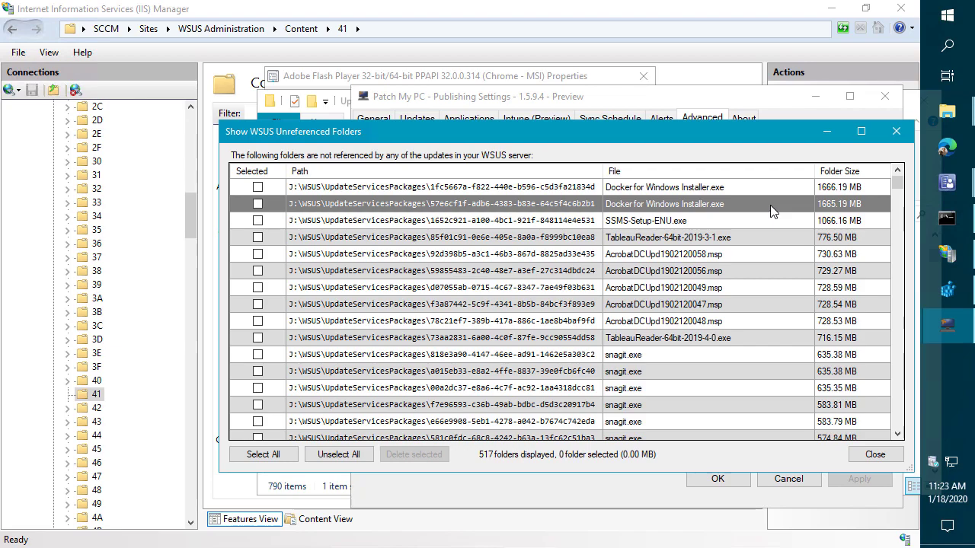
pyautogui.click(644, 190)
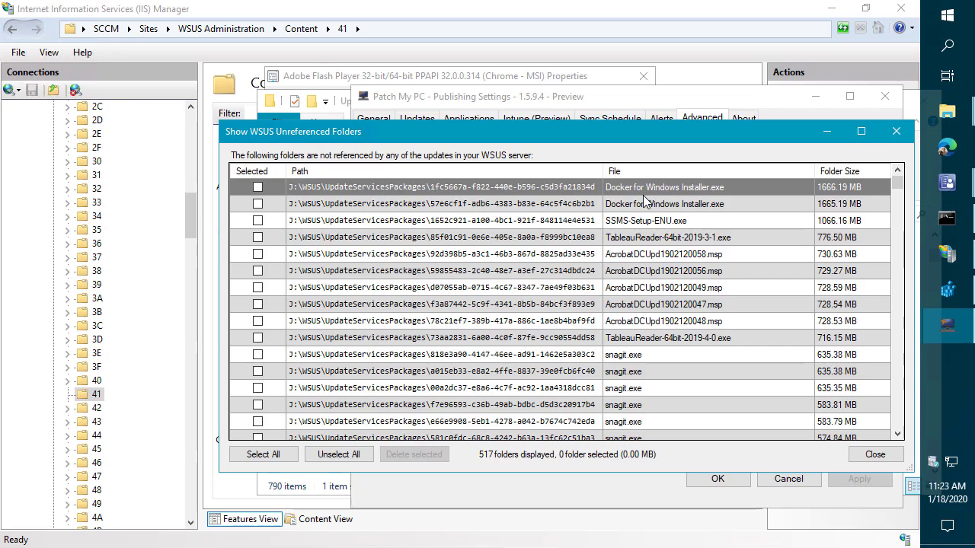
# - Select all folders in the unreferenced WSUS folders list
pyautogui.click(272, 459)
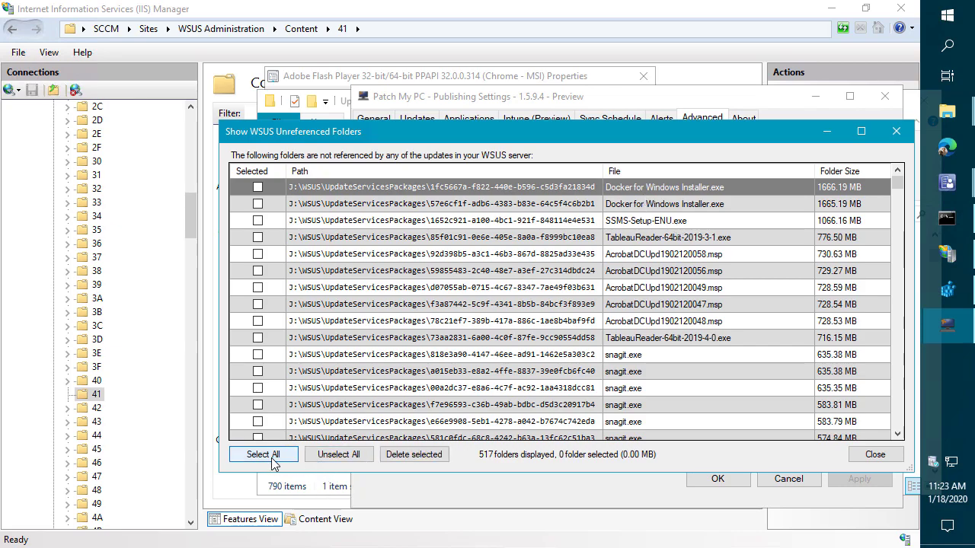
pyautogui.click(272, 460)
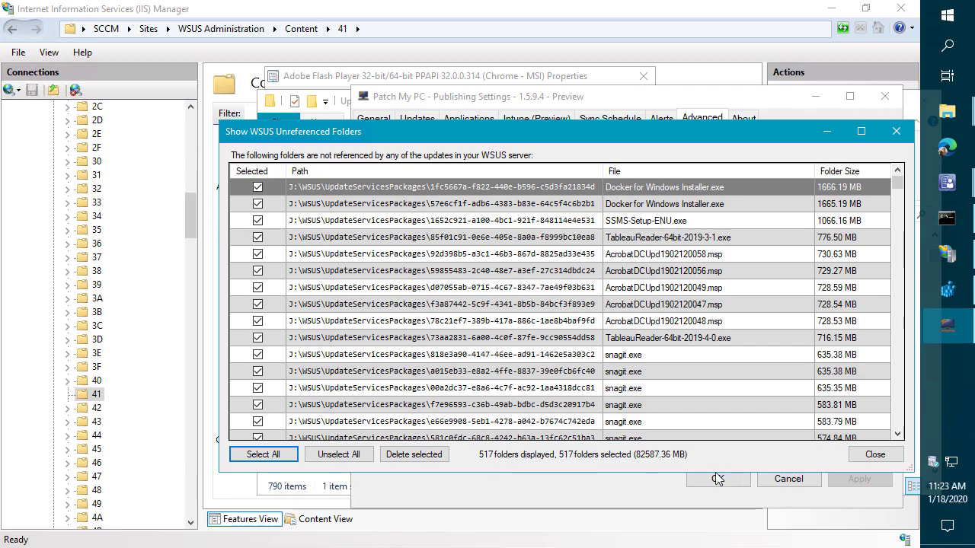
pyautogui.click(429, 460)
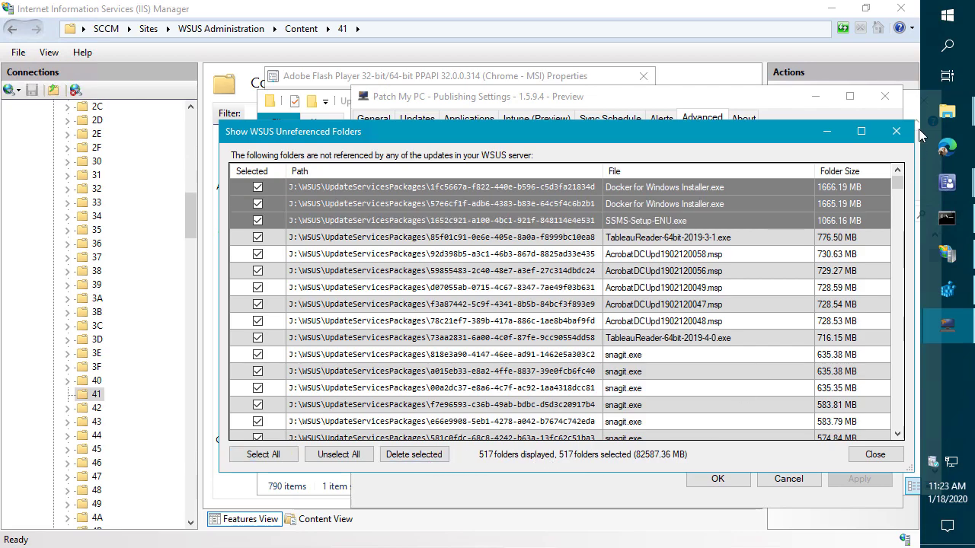
# - Switch to the UpdateServicesPackages window in File Explorer and snap it to one half of the screen beside the unreferenced folders list
pyautogui.moveTo(961, 112)
pyautogui.click(884, 54)
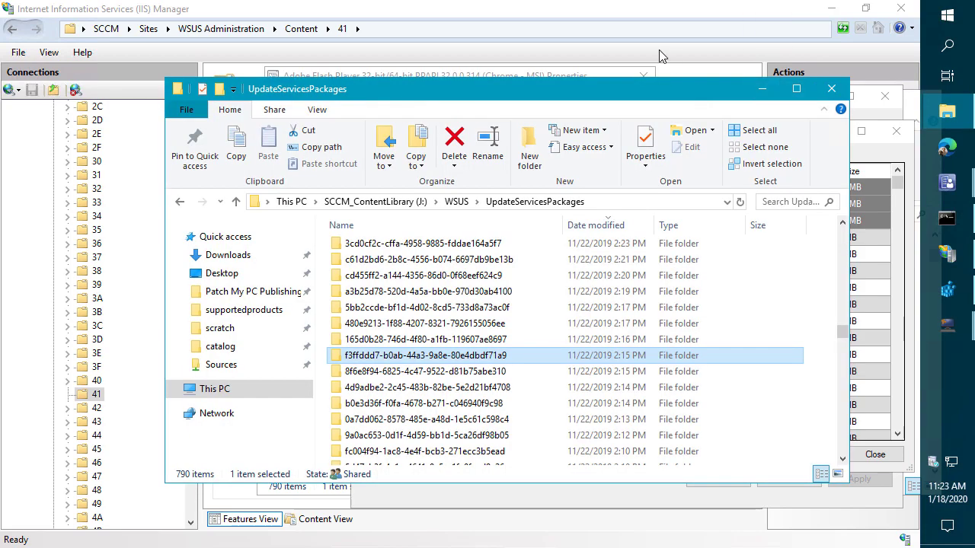
pyautogui.moveTo(329, 98); pyautogui.dragTo(5, 299)
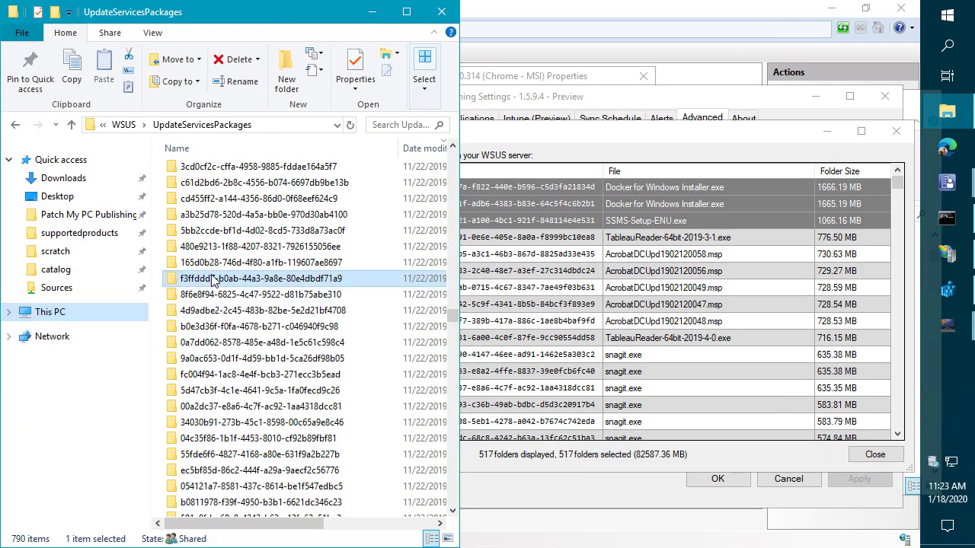
pyautogui.click(230, 248)
# - Delete all selected unreferenced WSUS folders and confirm the deletion
pyautogui.click(672, 457)
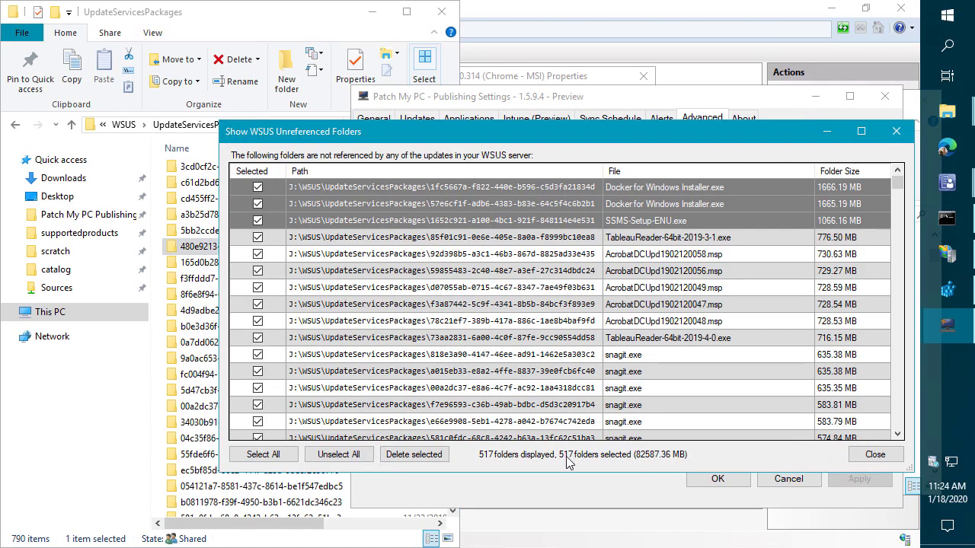
pyautogui.click(423, 459)
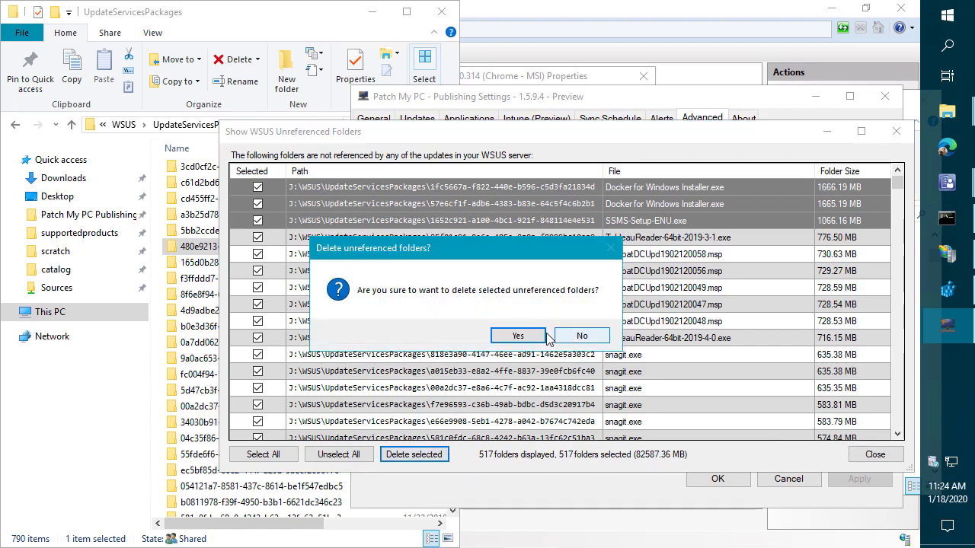
pyautogui.click(518, 336)
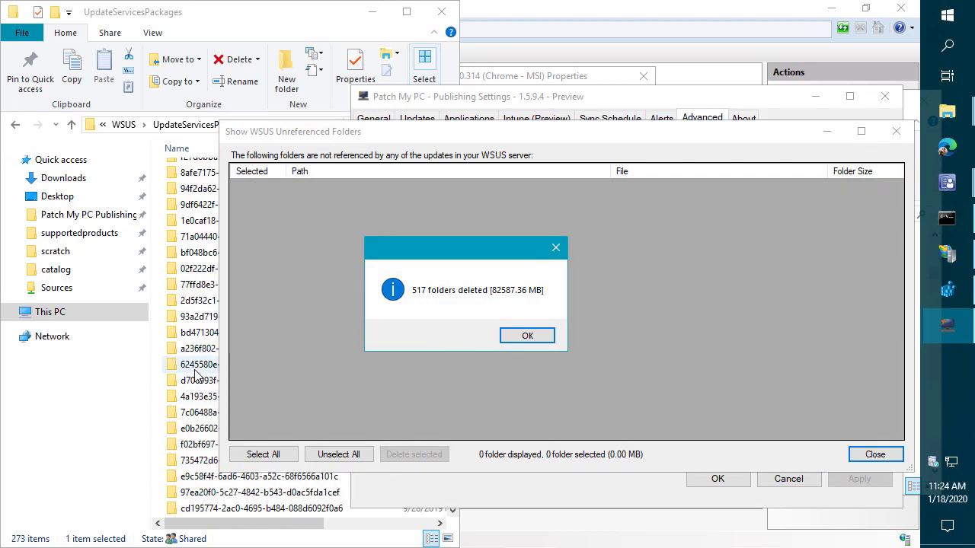
# - Look at the package folders remaining in UpdateServicesPackages, maximizing the File Explorer window
pyautogui.click(199, 364)
pyautogui.moveTo(226, 340)
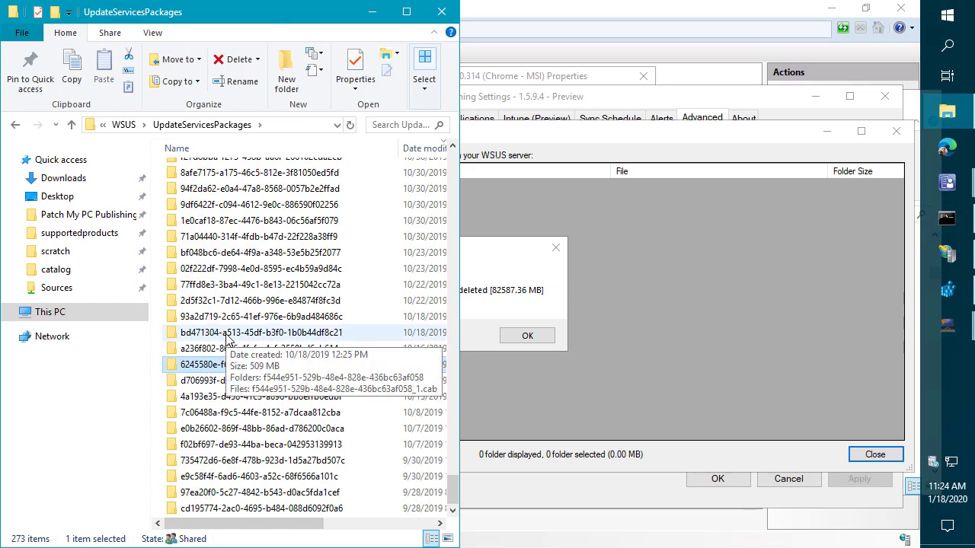
pyautogui.click(406, 11)
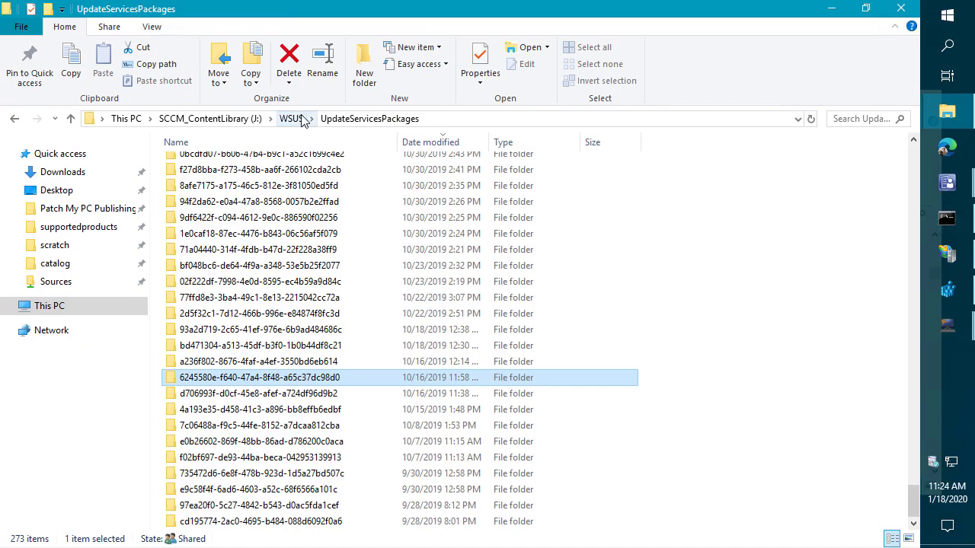
# - Go up to the WSUS folder and check the combined size of UpdateServicesPackages and WsusContent in their properties
pyautogui.click(287, 119)
pyautogui.moveTo(255, 221); pyautogui.dragTo(204, 160)
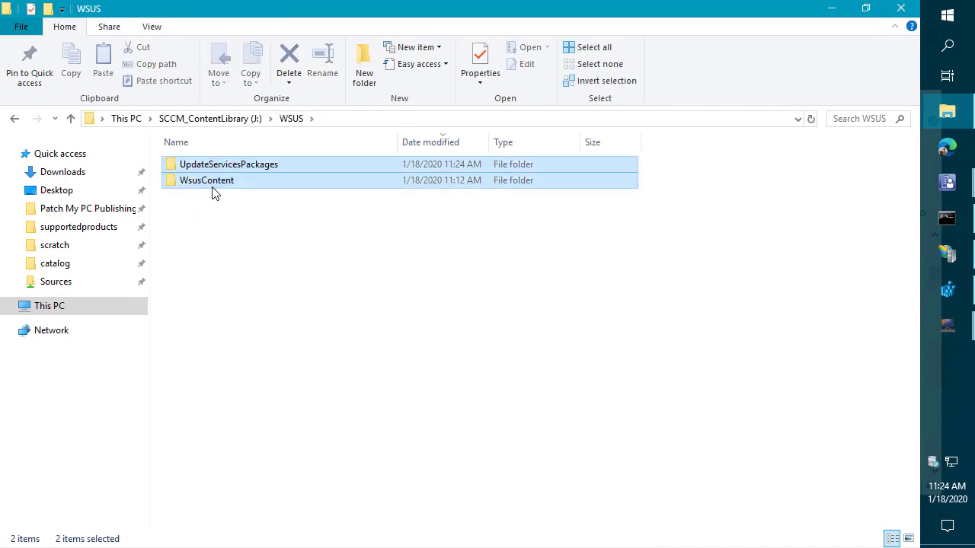
pyautogui.rightClick(214, 191)
pyautogui.click(127, 438)
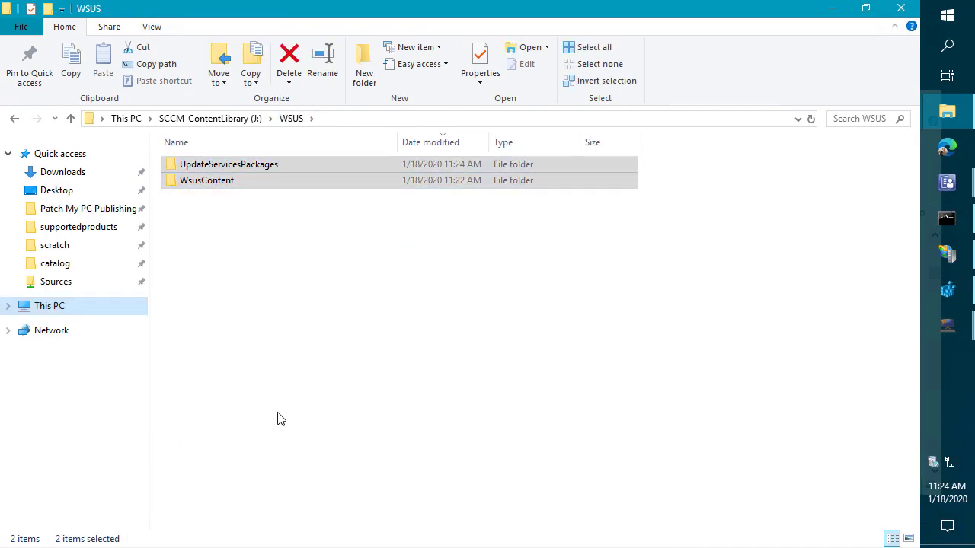
pyautogui.moveTo(383, 295); pyautogui.dragTo(233, 178)
pyautogui.rightClick(232, 176)
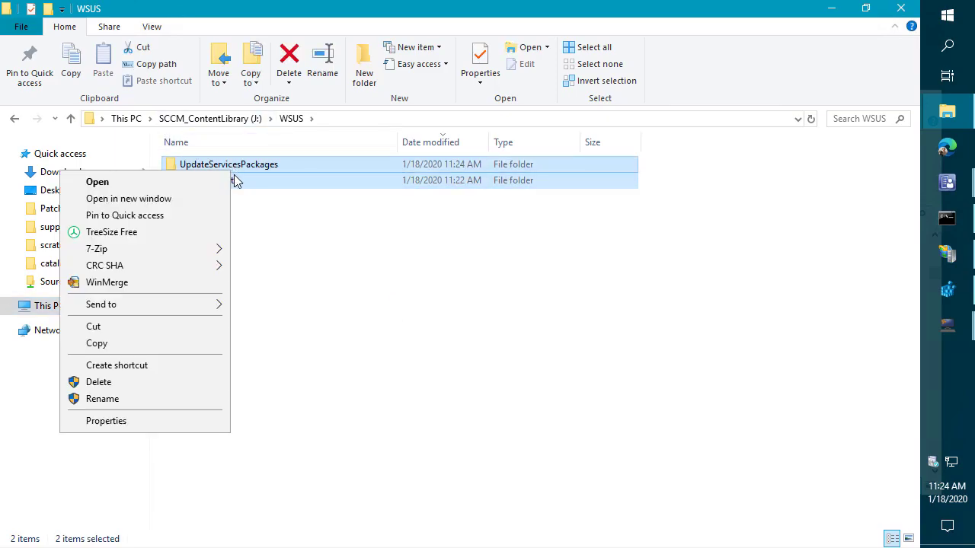
pyautogui.click(164, 420)
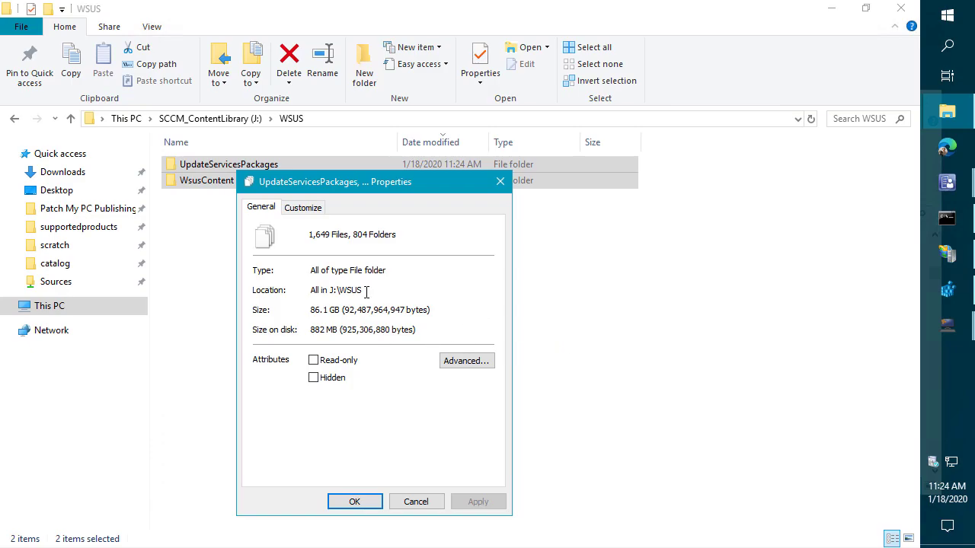
pyautogui.click(499, 184)
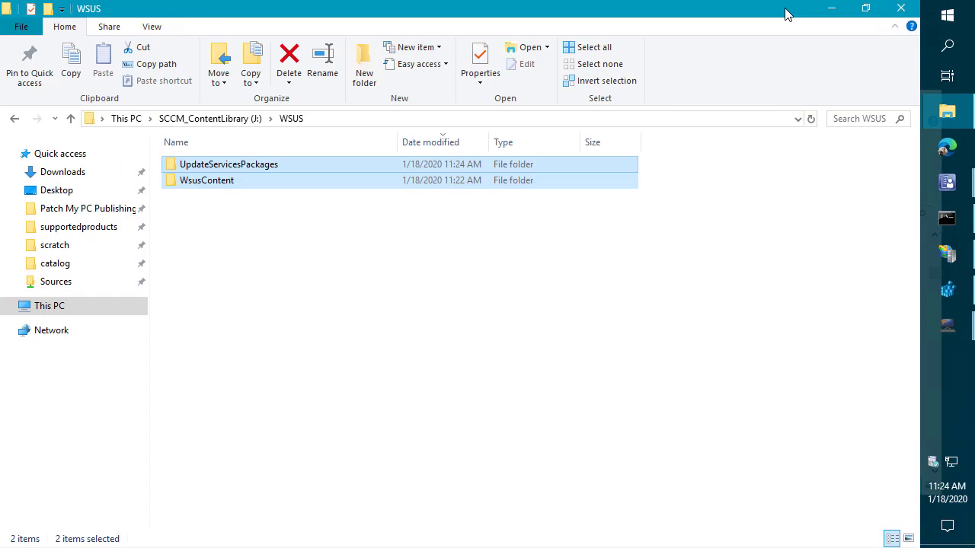
# - Open UpdateServicesPackages and compare its remaining folders with the WsusUtil output in Command Prompt, then return to File Explorer
pyautogui.click(268, 167)
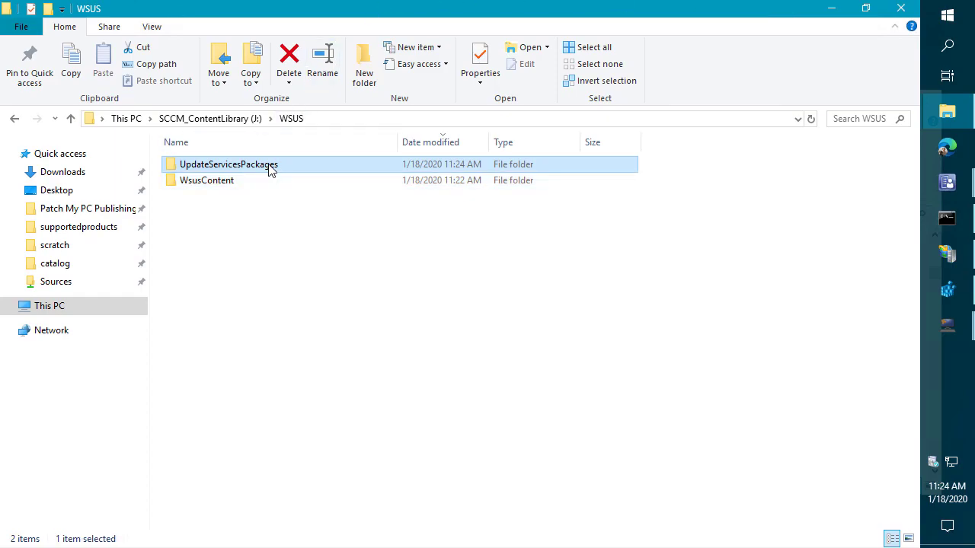
pyautogui.doubleClick(269, 168)
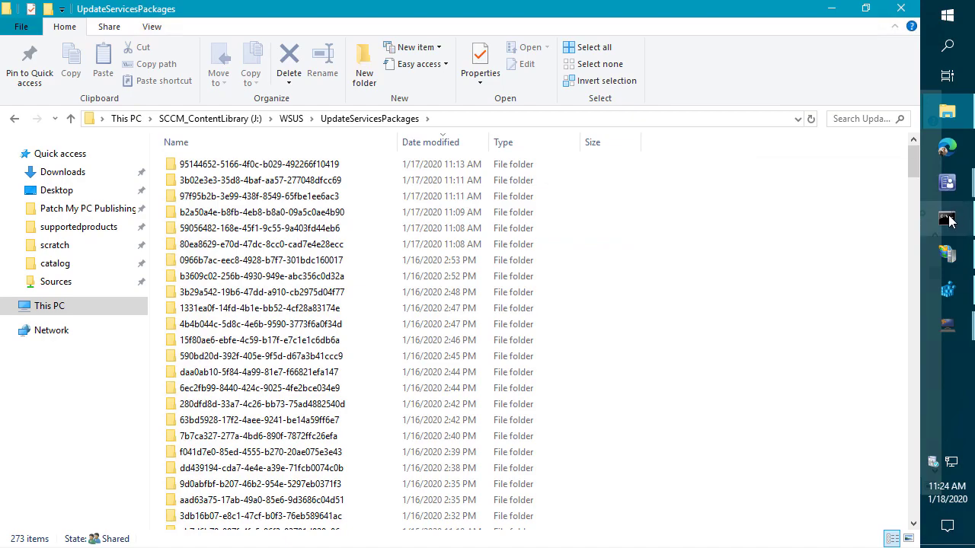
pyautogui.moveTo(946, 218)
pyautogui.click(886, 216)
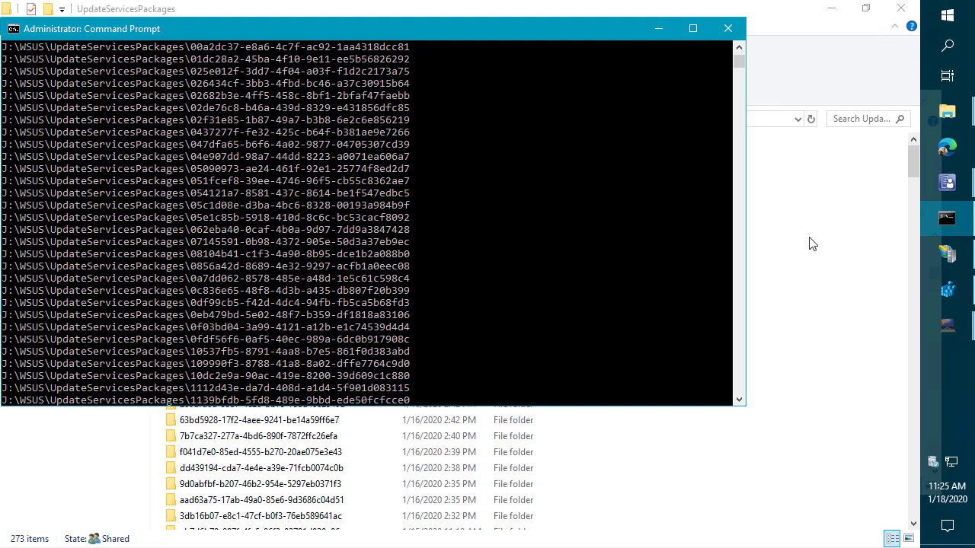
pyautogui.click(813, 244)
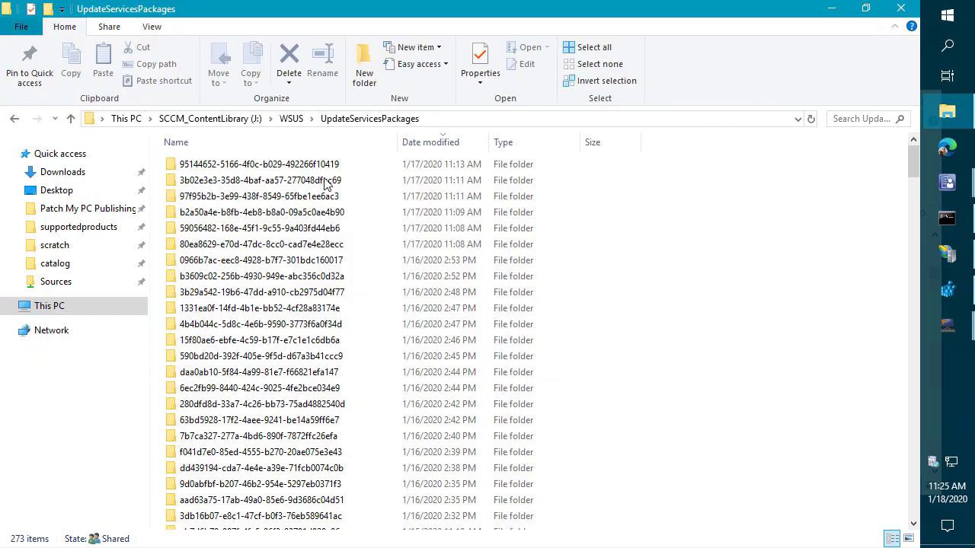
# - Return to the parent WSUS folder and look at its UpdateServicesPackages and WsusContent subfolders
pyautogui.click(301, 122)
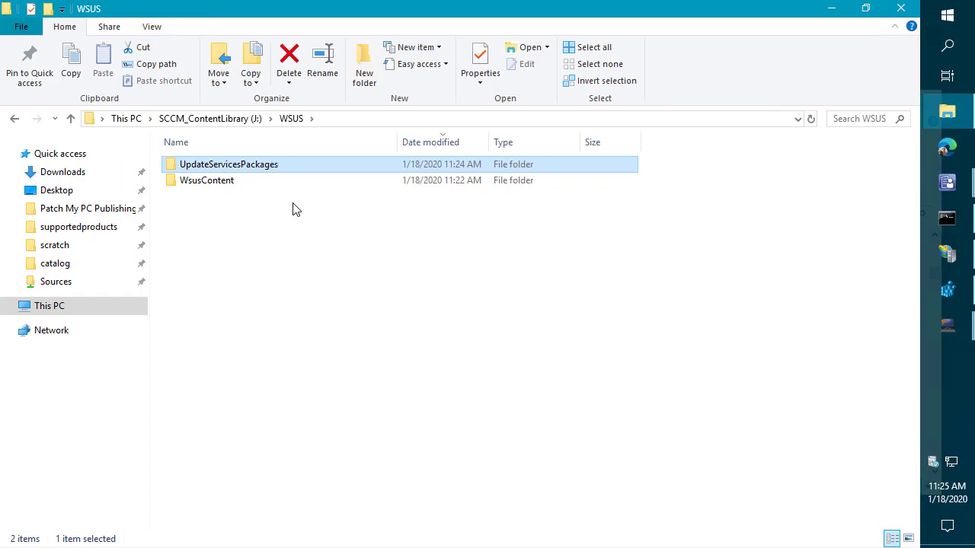
pyautogui.moveTo(289, 243); pyautogui.dragTo(188, 144)
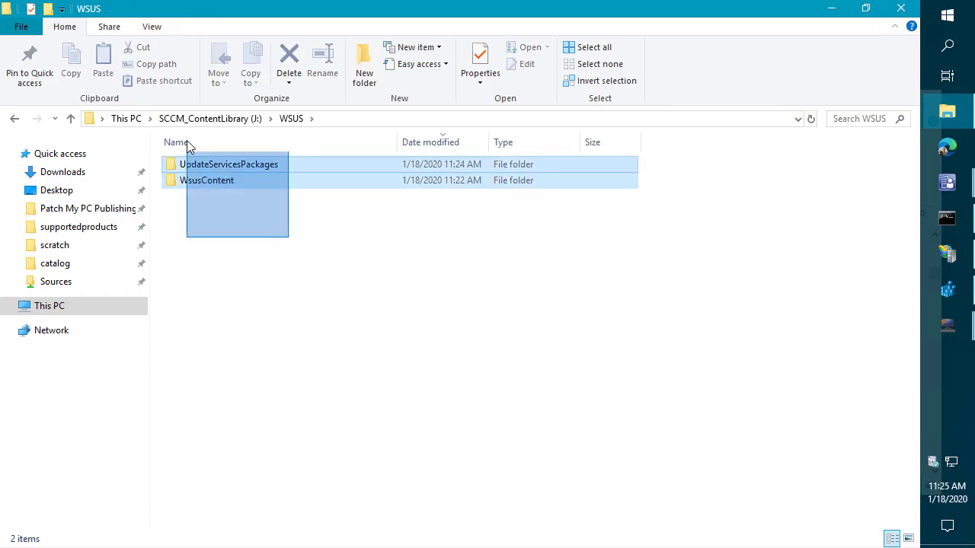
pyautogui.click(319, 298)
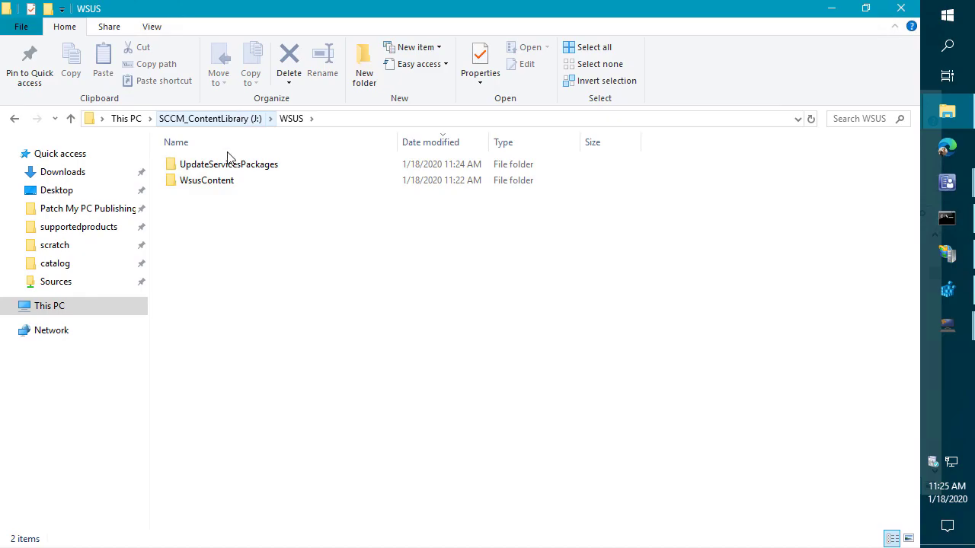